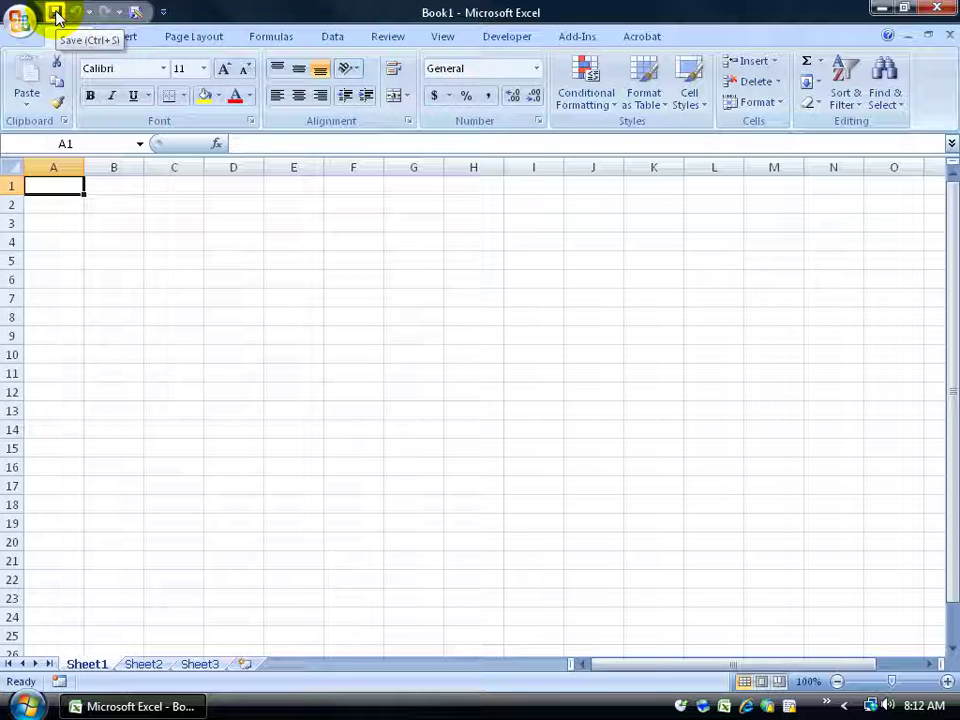
# Save the new workbook to the Desktop with the file name "generic name" as an Excel Workbook.
pyautogui.click(55, 14)
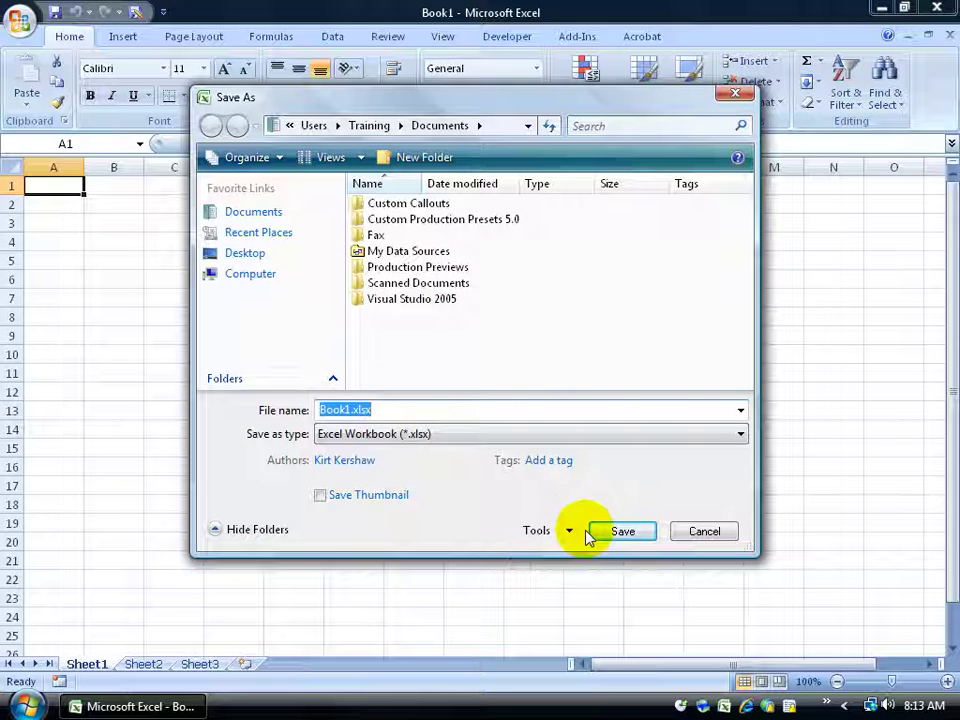
pyautogui.click(250, 253)
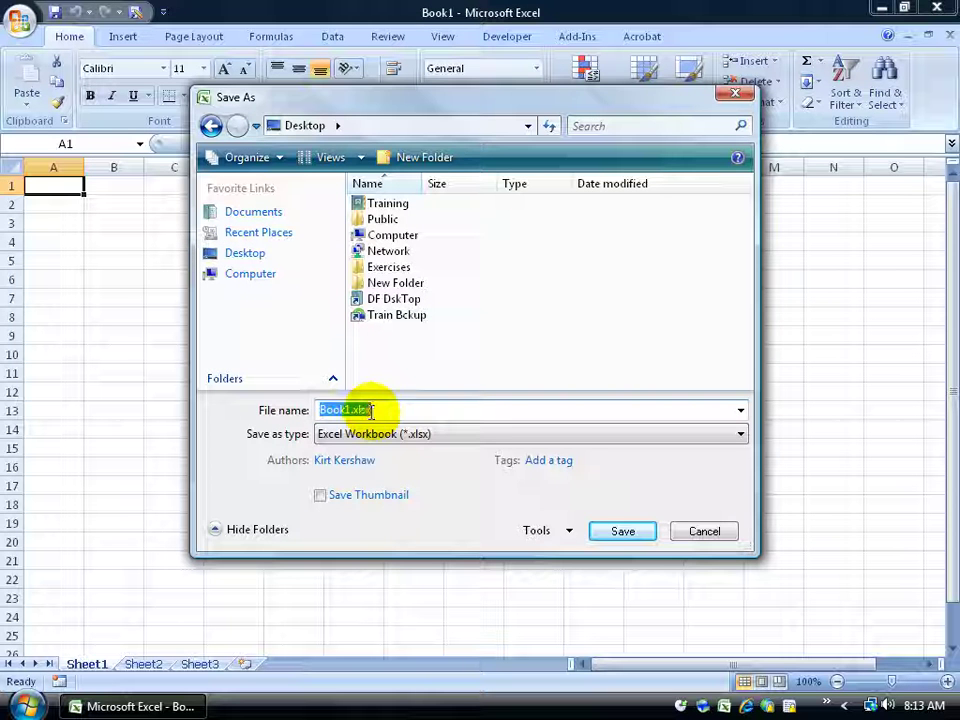
pyautogui.write('gener')
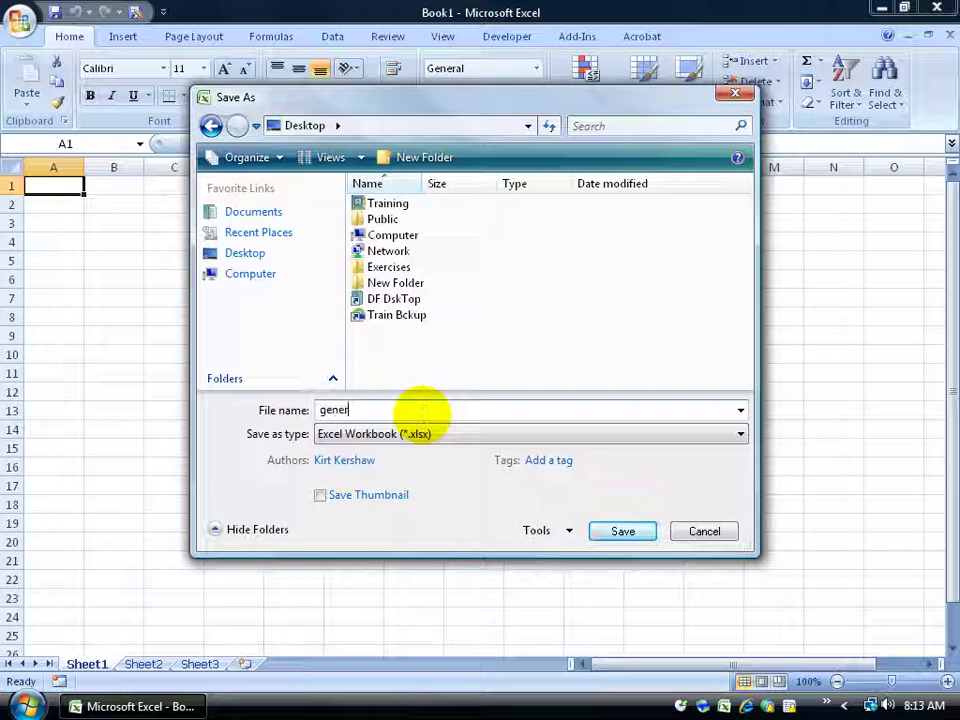
pyautogui.write('ic name')
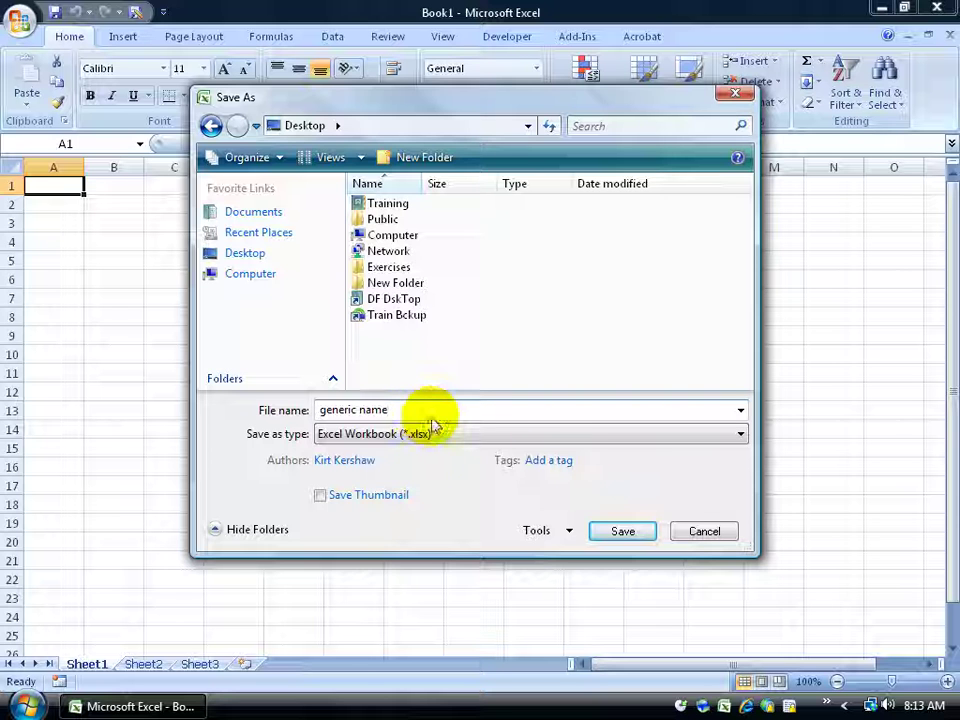
pyautogui.click(632, 530)
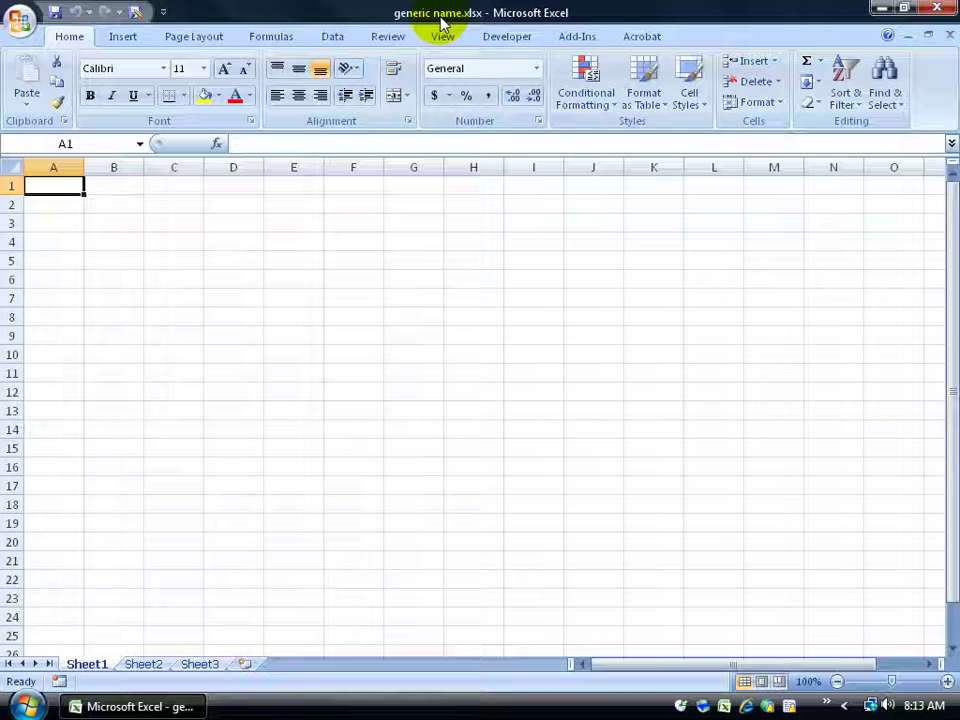
# Check the Desktop for the saved generic name.xlsx file and return to the workbook.
pyautogui.click(882, 10)
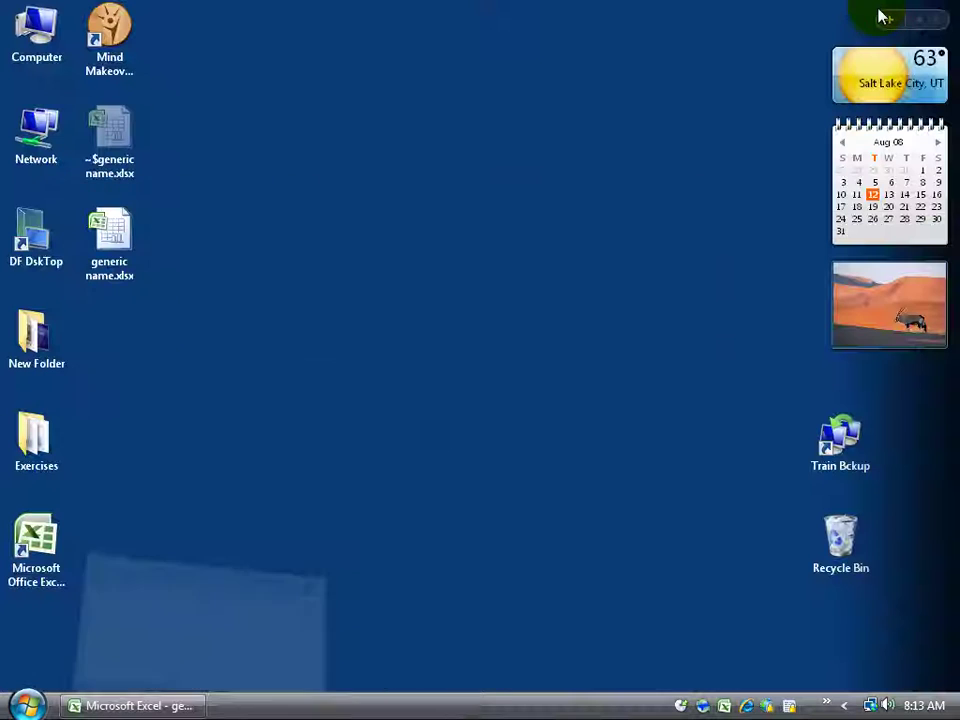
pyautogui.click(118, 238)
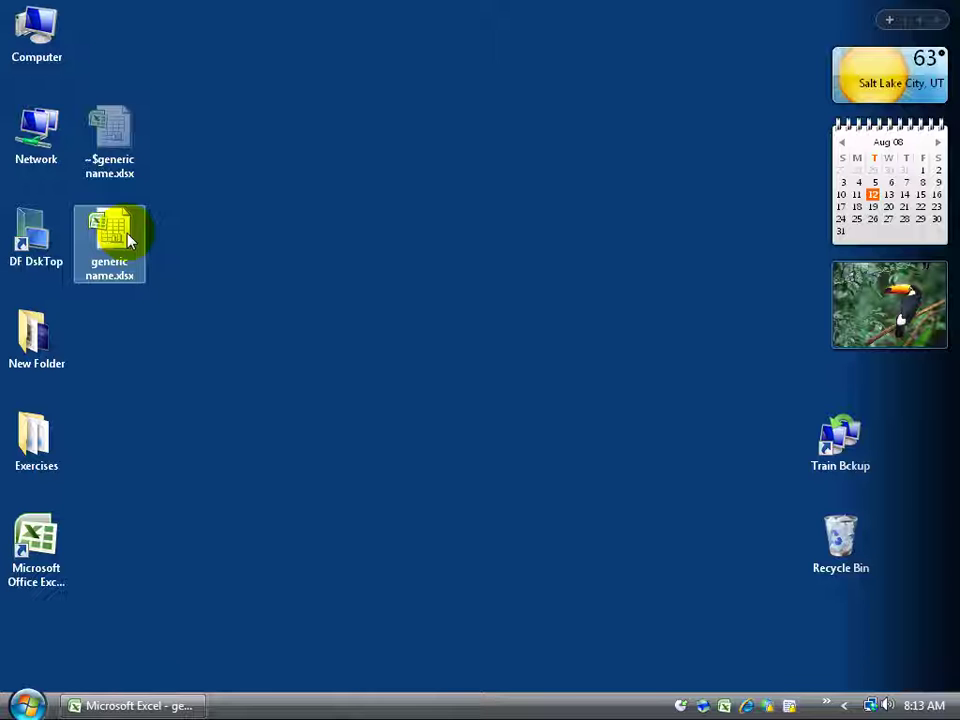
pyautogui.moveTo(165, 707)
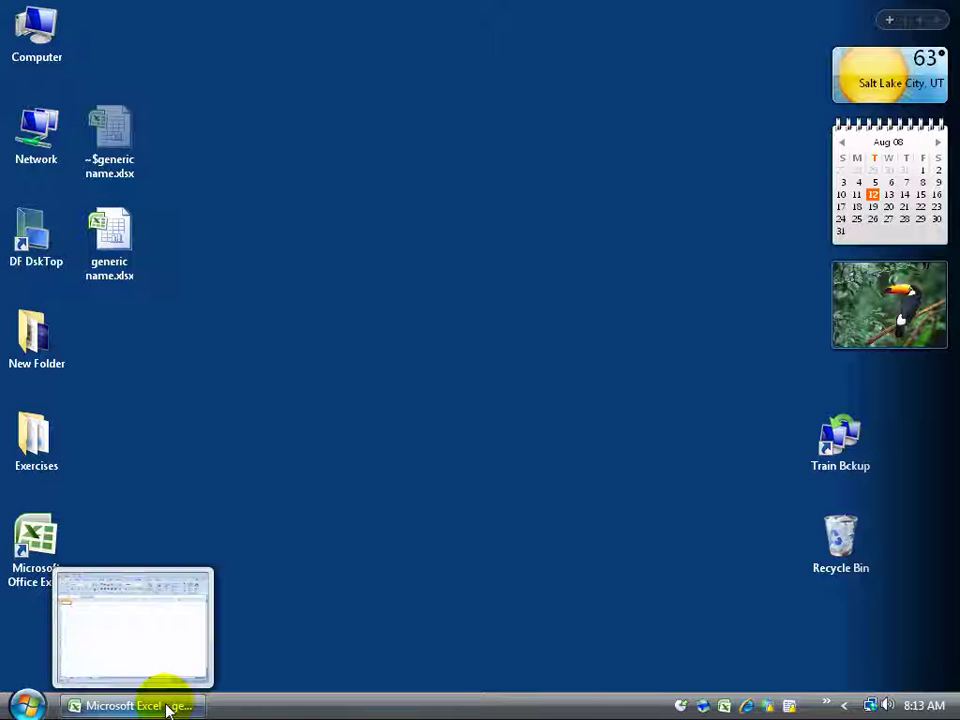
pyautogui.click(158, 707)
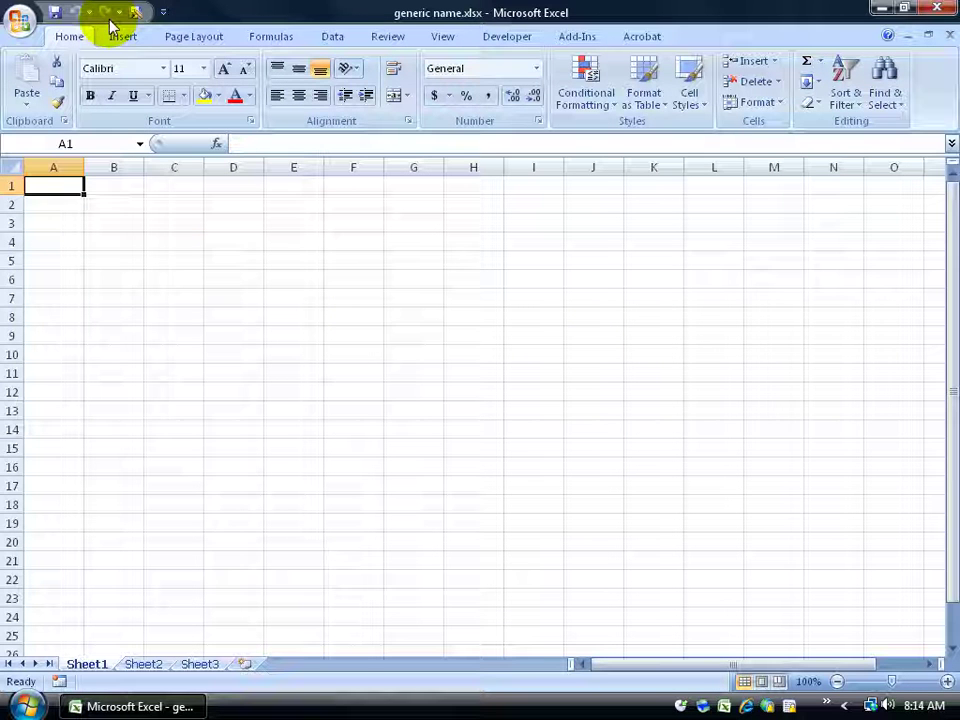
# Enter dsf in C2, df in E5 and df in D9, and save the changes to the workbook.
pyautogui.click(156, 205)
pyautogui.write('dsf')
pyautogui.click(268, 260)
pyautogui.write('df')
pyautogui.click(212, 339)
pyautogui.write('df')
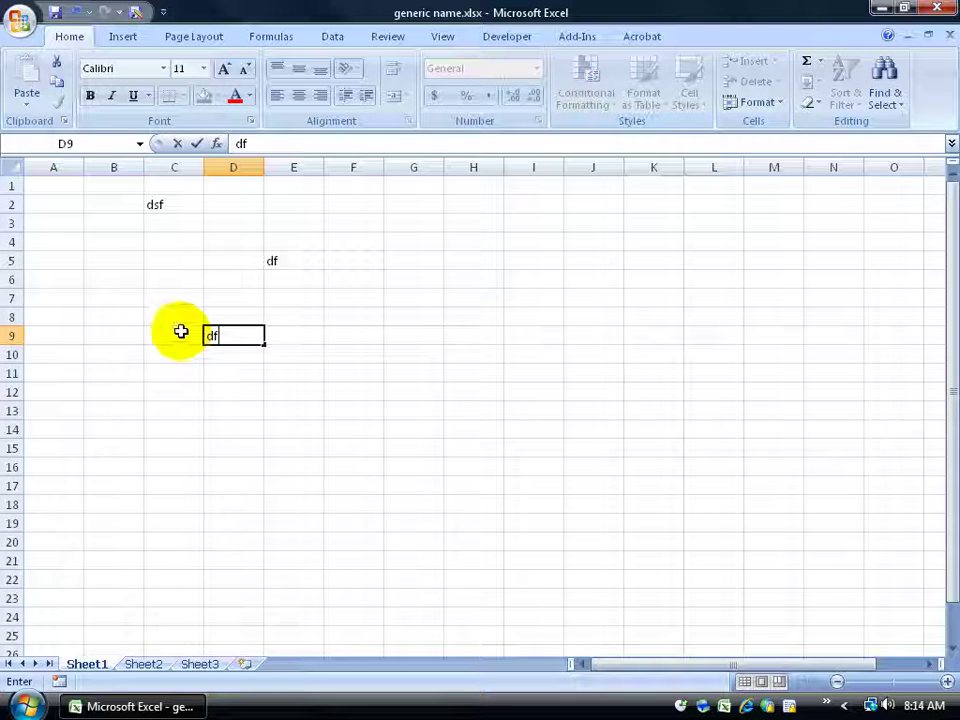
pyautogui.click(174, 339)
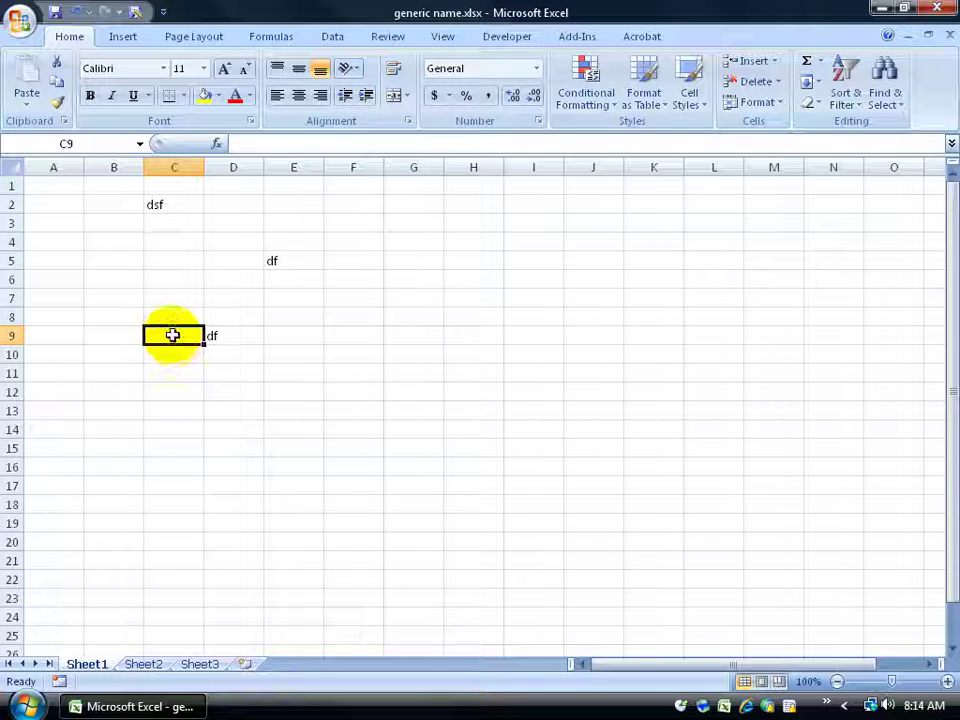
pyautogui.click(56, 14)
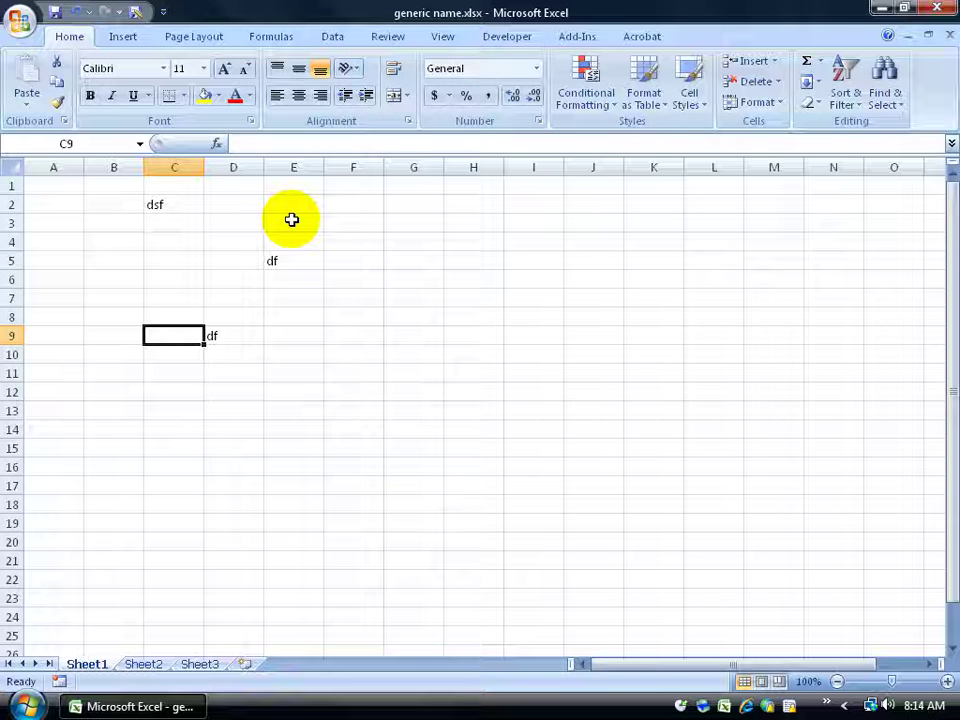
# Close the workbook and reopen generic name.xlsx from the Desktop.
pyautogui.click(937, 8)
pyautogui.click(130, 243)
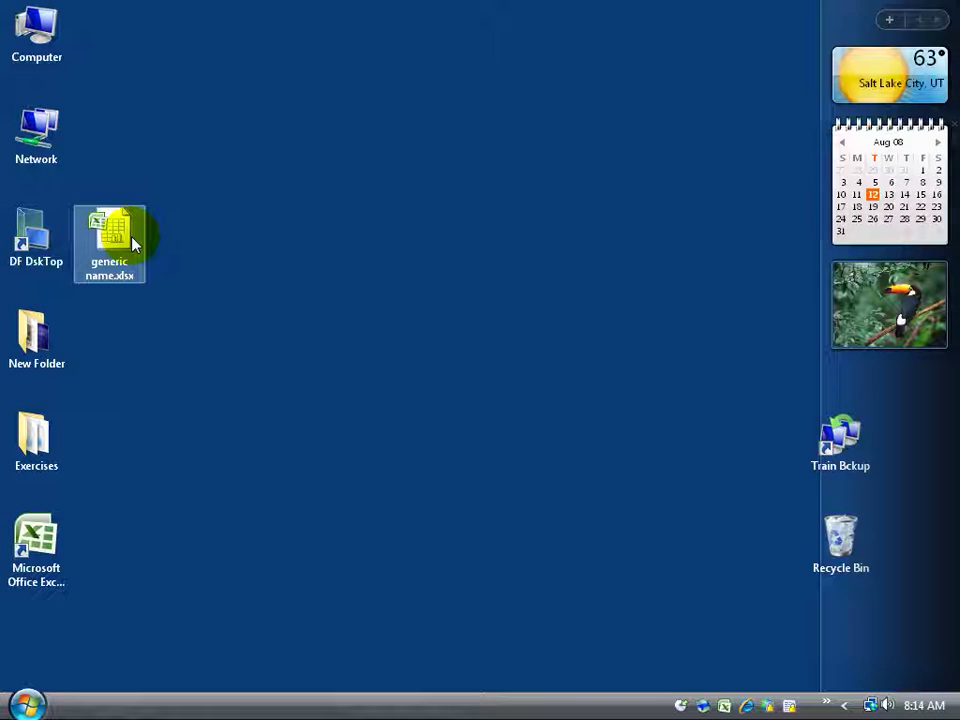
pyautogui.doubleClick(124, 240)
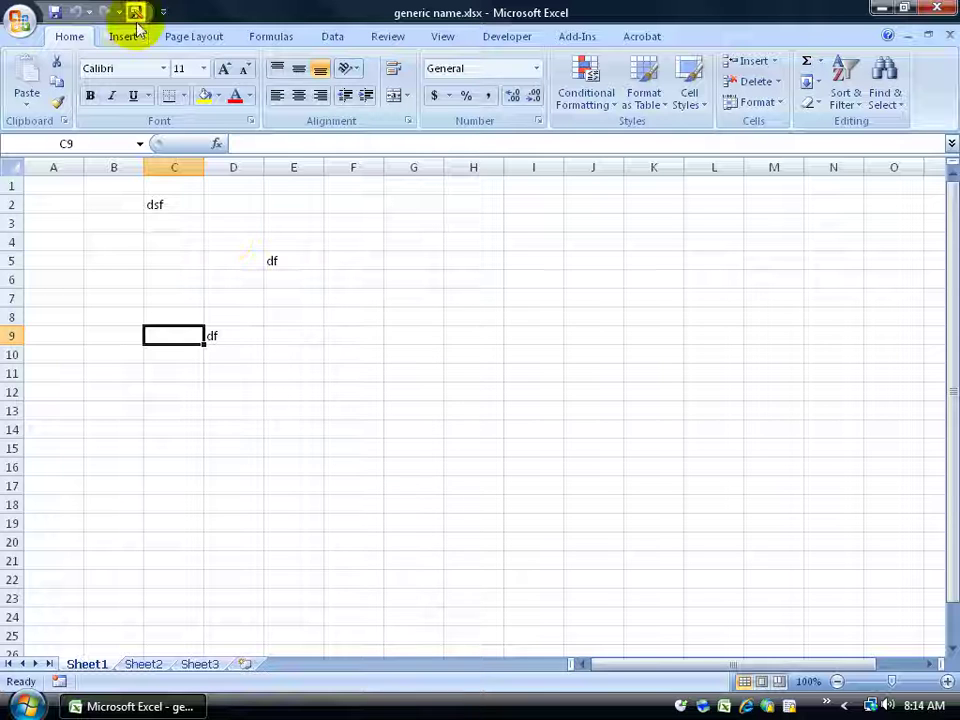
# Save a copy of the workbook on the Desktop as generic name 2.xlsx without replacing the original, and close it.
pyautogui.click(18, 20)
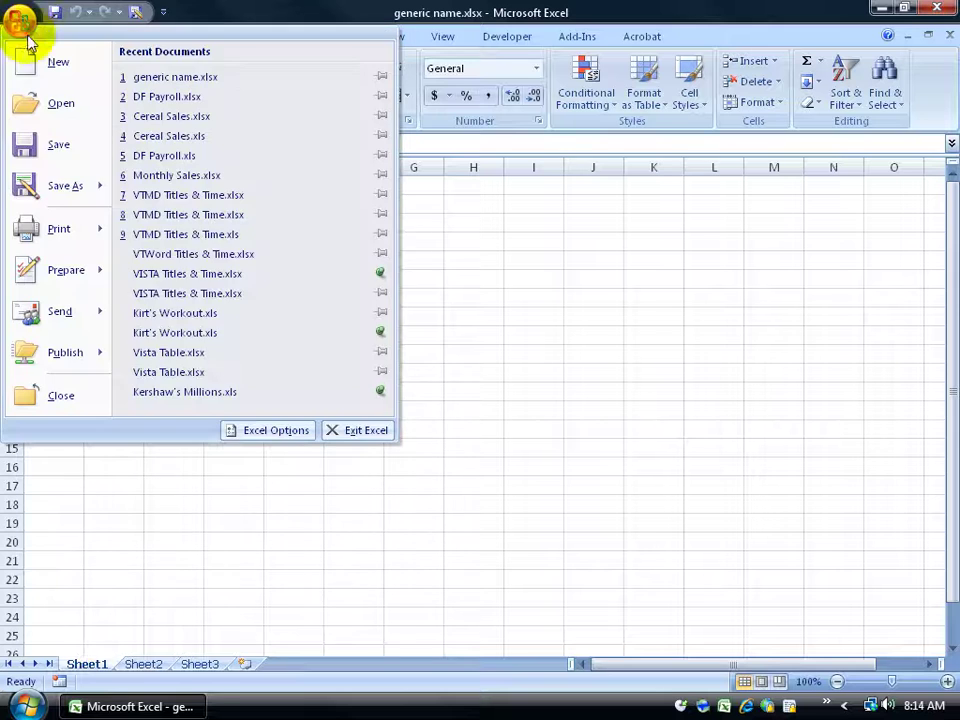
pyautogui.moveTo(55, 197)
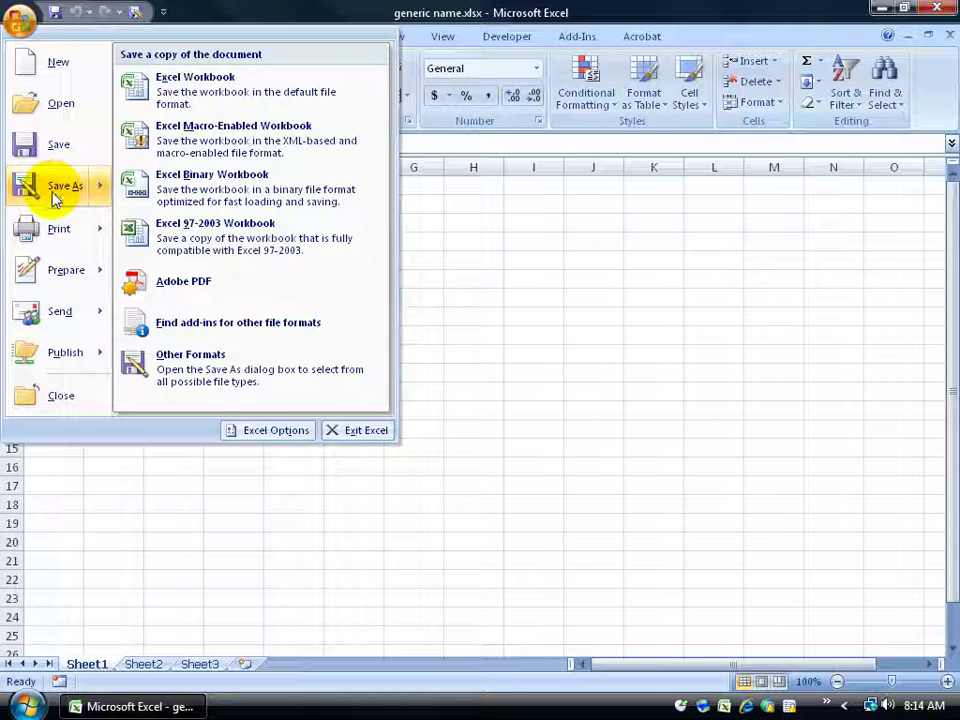
pyautogui.click(42, 189)
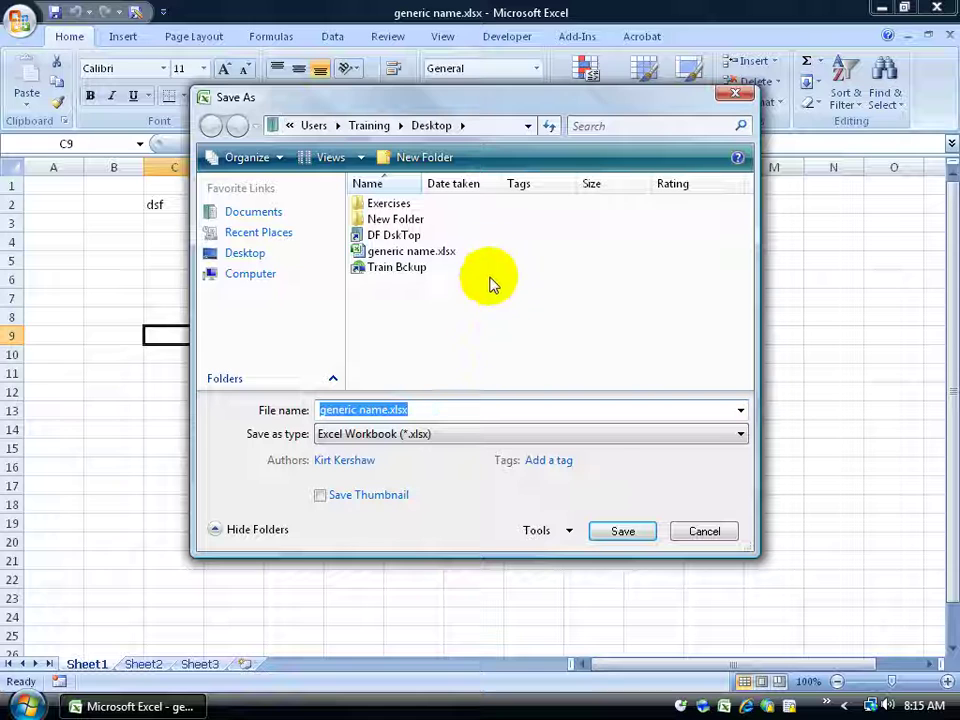
pyautogui.click(621, 531)
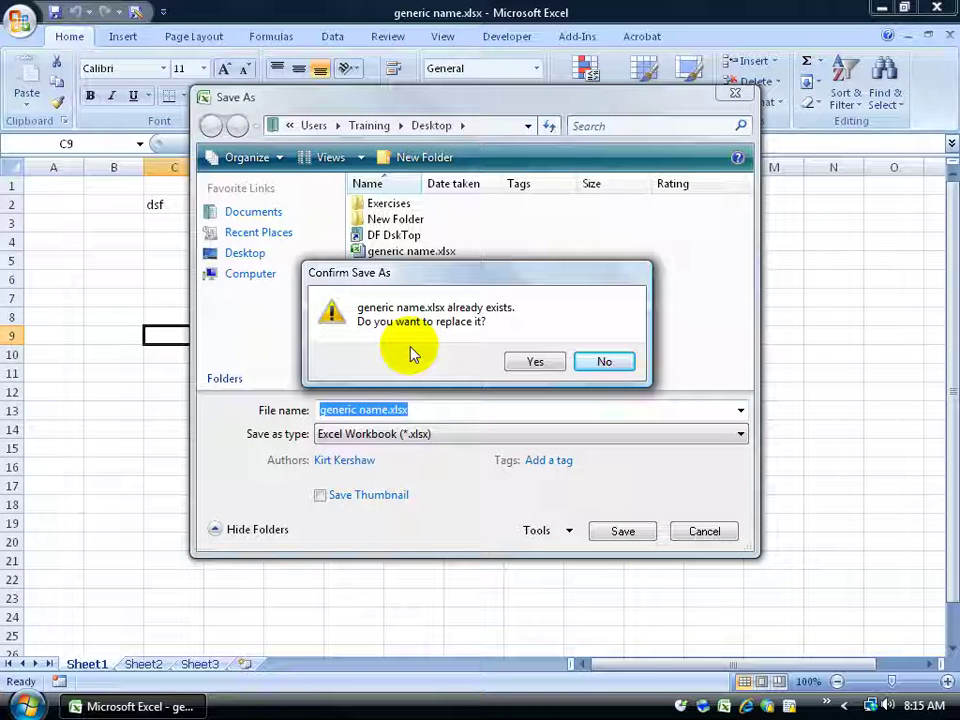
pyautogui.click(609, 360)
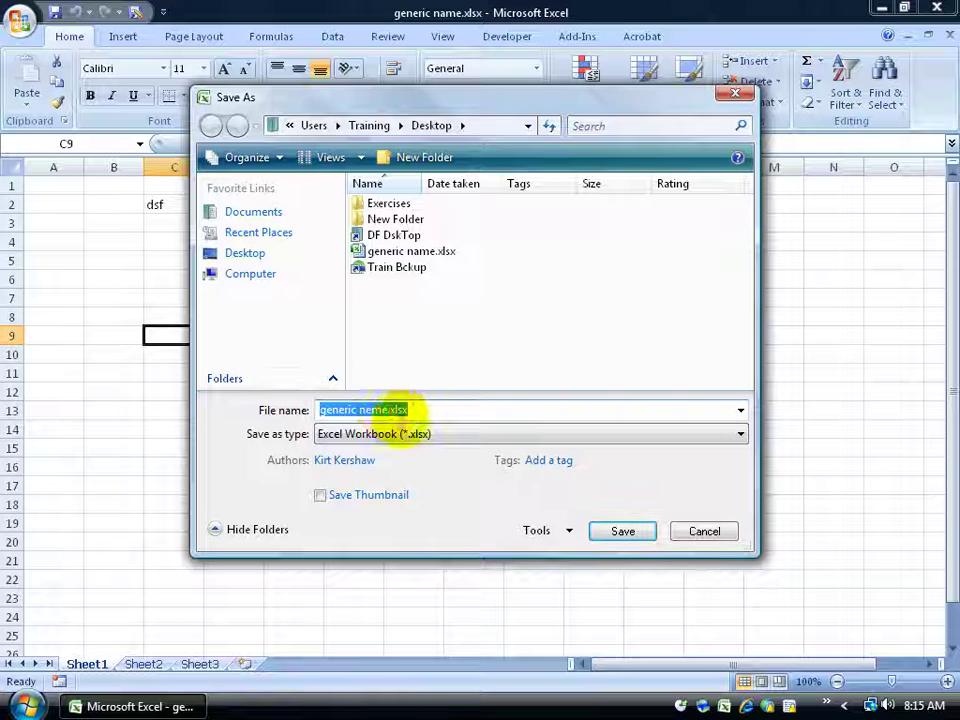
pyautogui.click(397, 410)
pyautogui.press('Left')
pyautogui.press('Left')
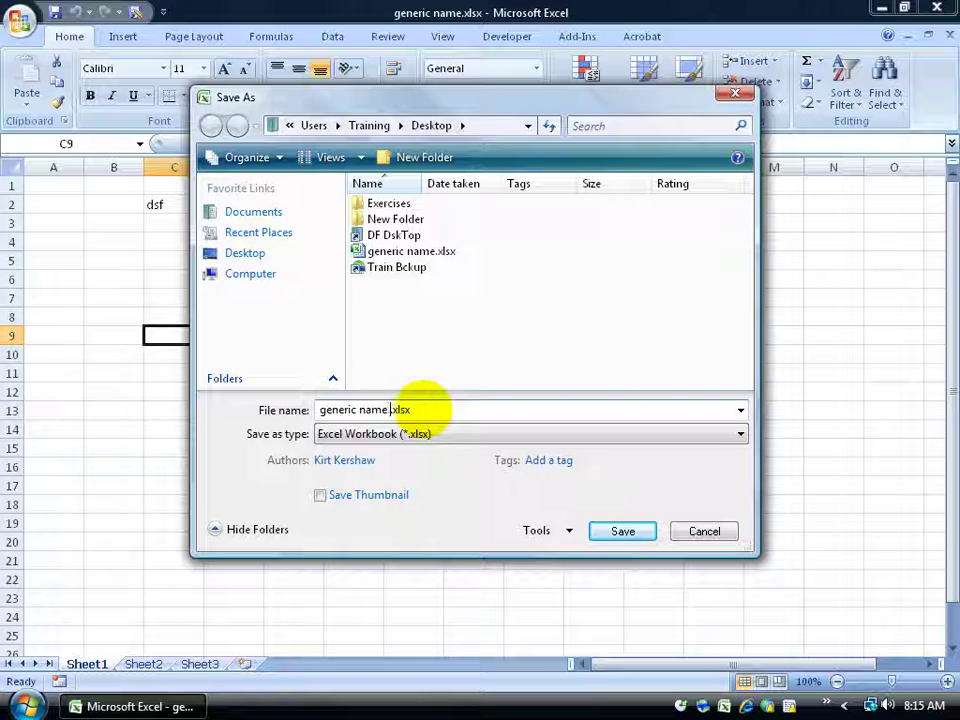
pyautogui.click(630, 533)
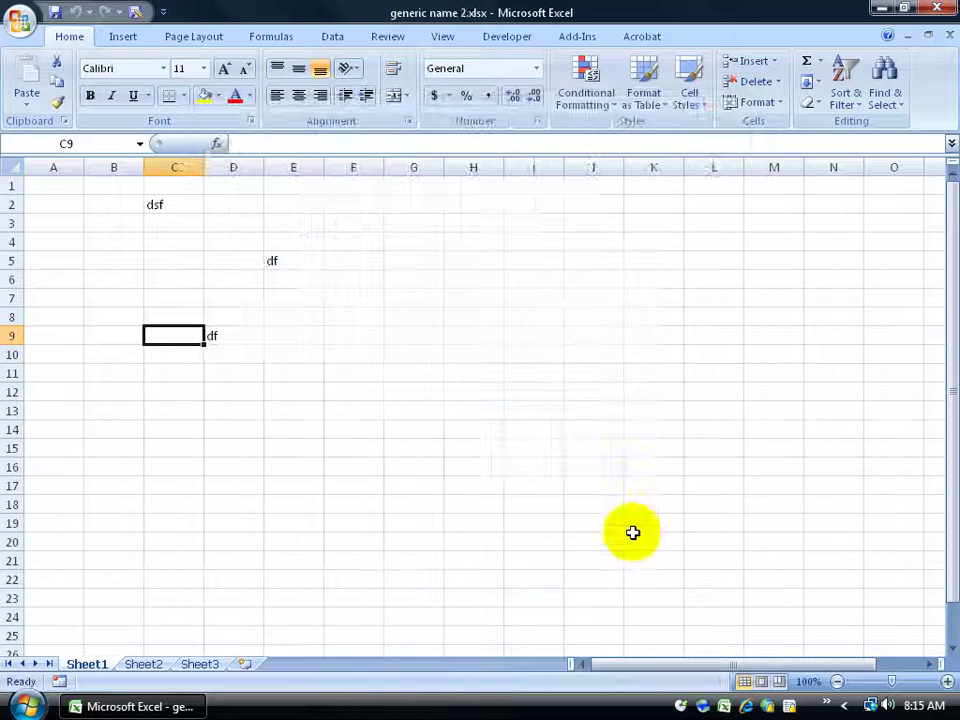
pyautogui.click(937, 7)
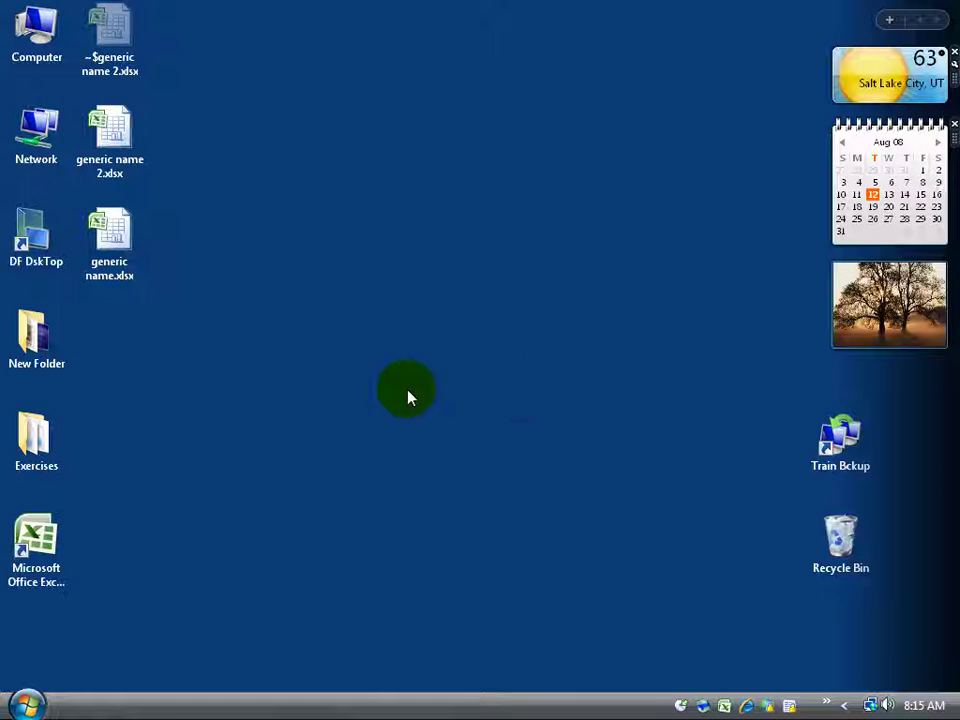
# Delete generic name 2.xlsx from the Desktop by moving it to the Recycle Bin.
pyautogui.click(110, 235)
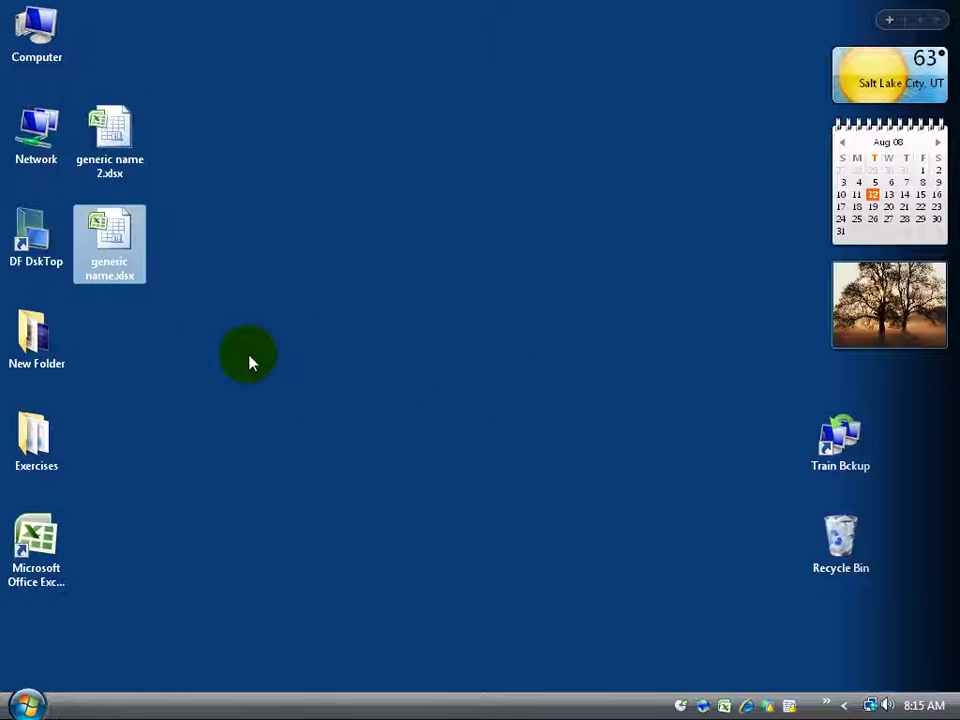
pyautogui.click(110, 135)
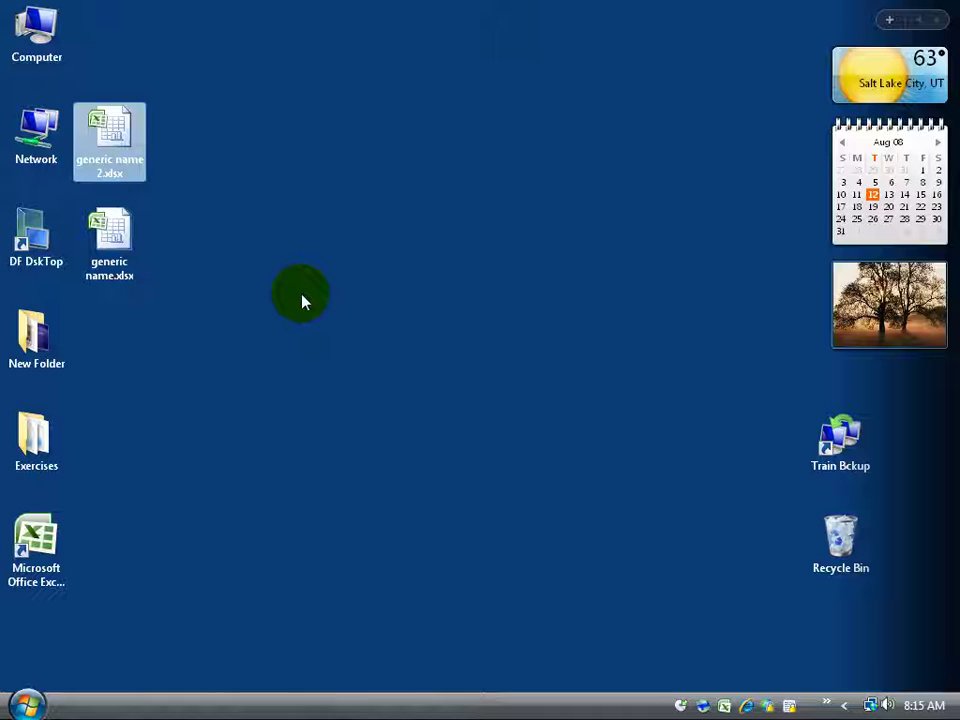
pyautogui.rightClick(106, 126)
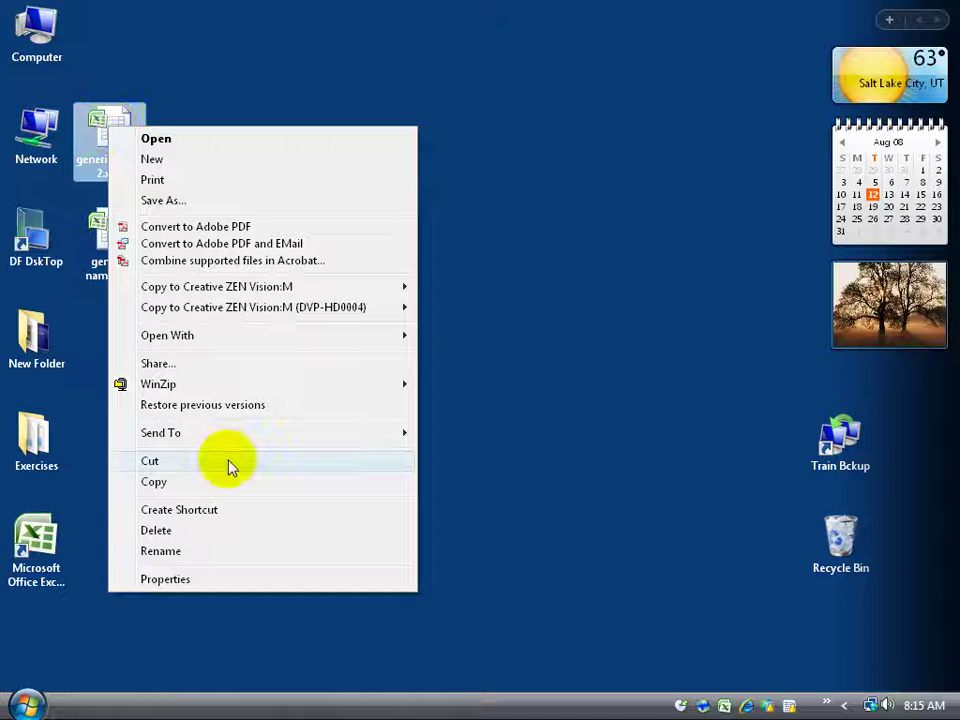
pyautogui.click(214, 531)
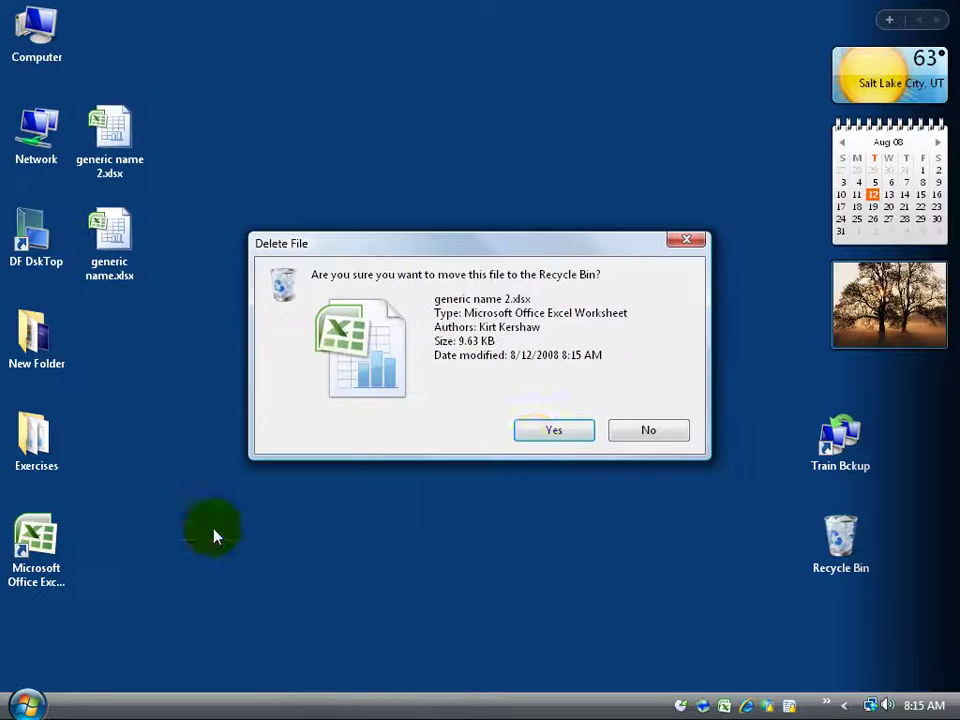
pyautogui.click(548, 431)
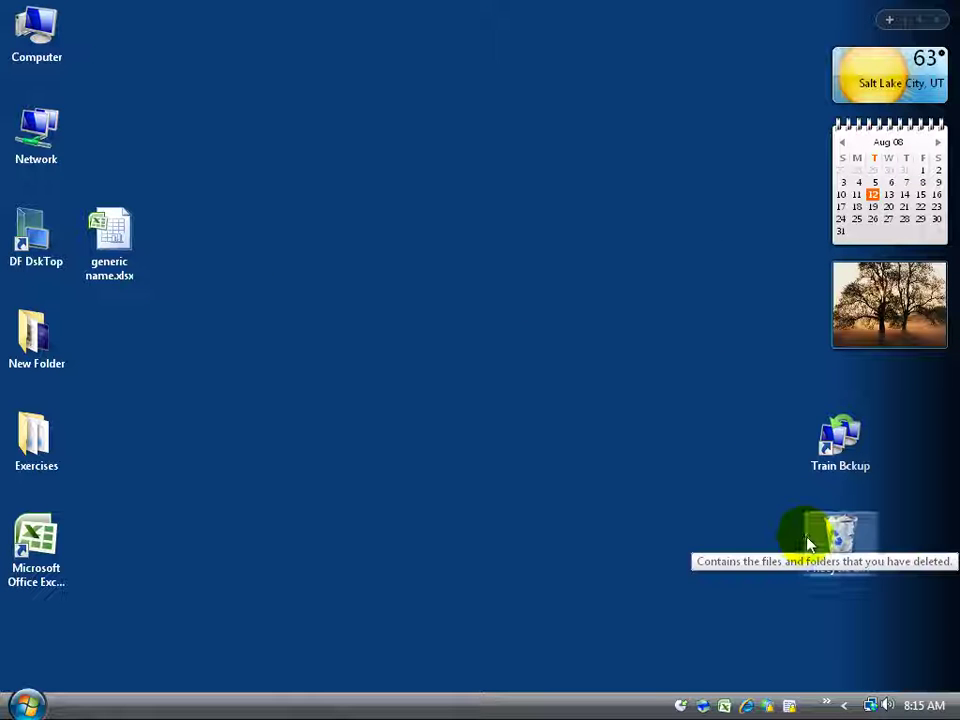
# Reopen generic name.xlsx from the Desktop and clear the contents of cells B2:F10.
pyautogui.click(110, 236)
pyautogui.doubleClick(110, 236)
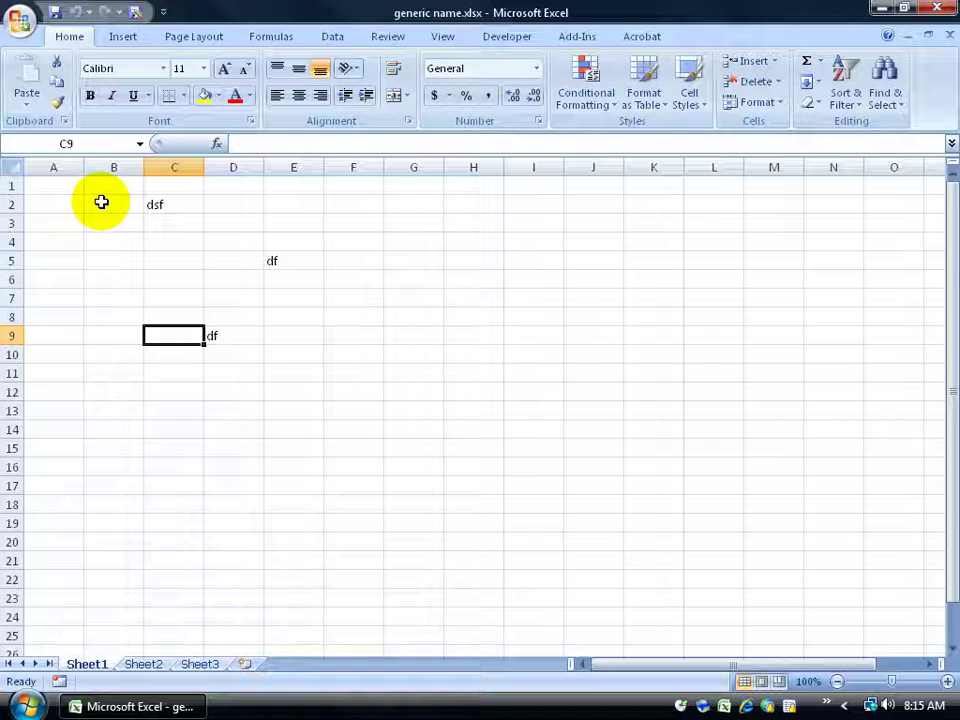
pyautogui.moveTo(100, 199); pyautogui.dragTo(351, 347)
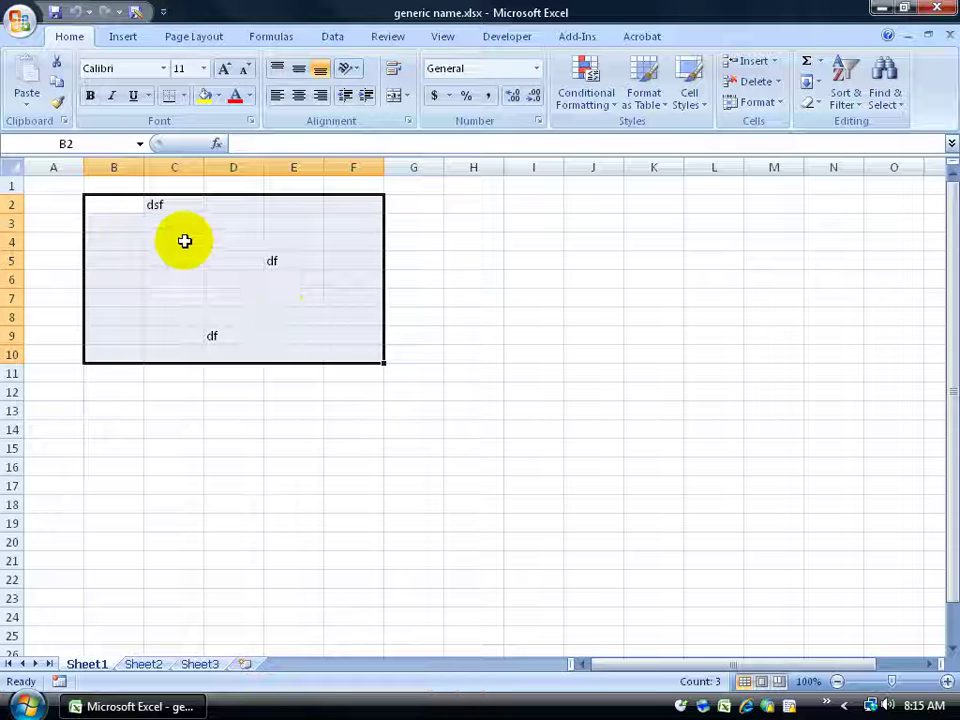
pyautogui.press('Delete')
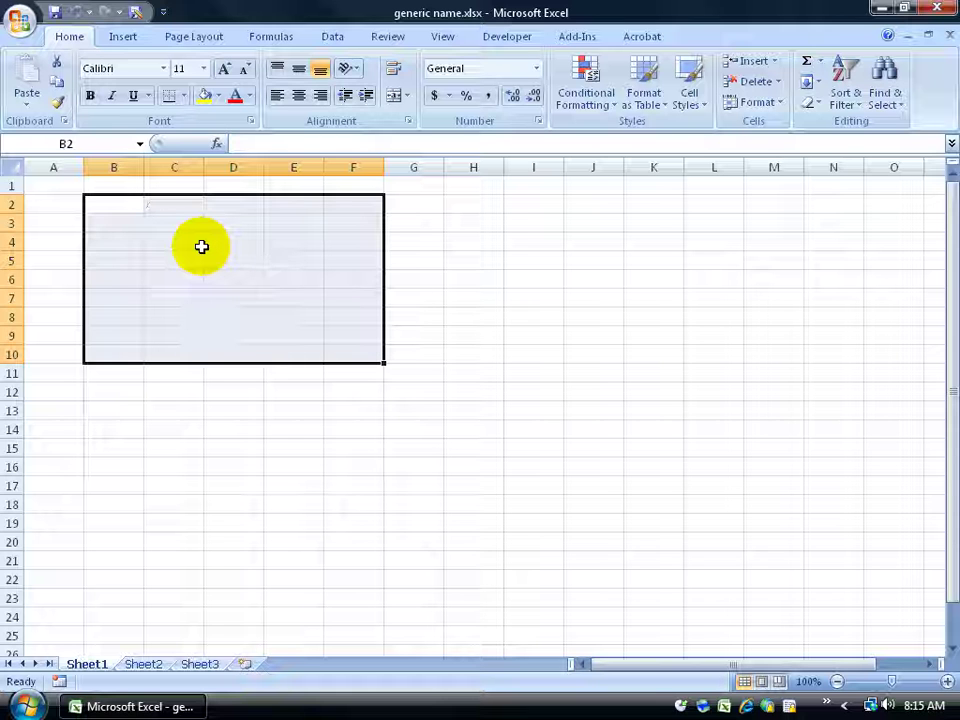
pyautogui.click(436, 277)
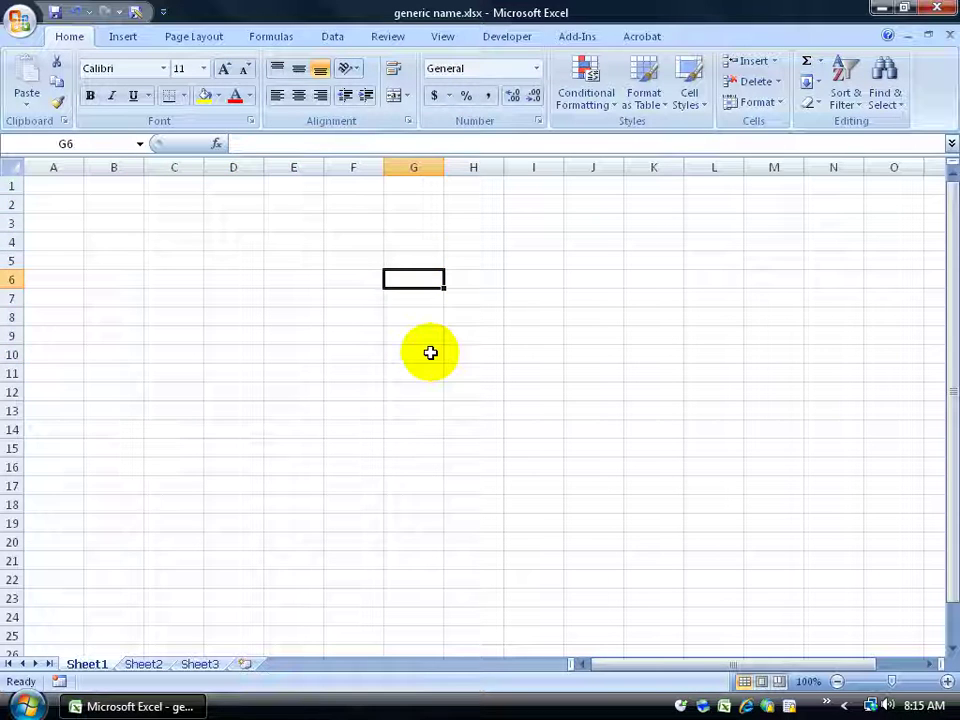
# Undo and redo the clearing of cells B2:F10 twice, ending with the redo.
pyautogui.click(76, 14)
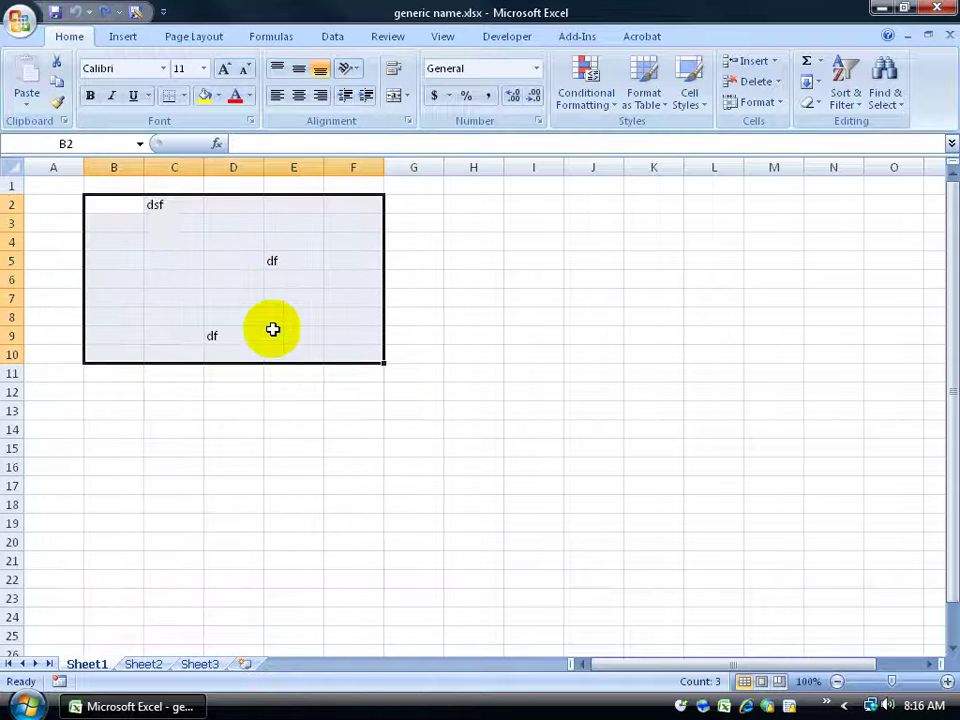
pyautogui.click(104, 14)
pyautogui.click(75, 11)
pyautogui.click(105, 15)
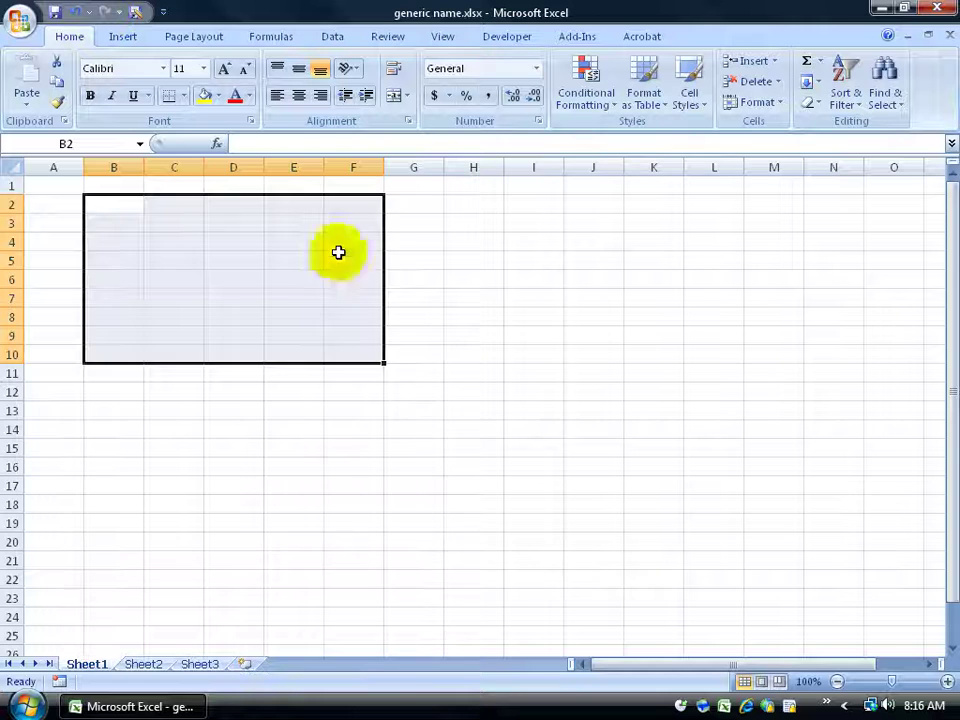
pyautogui.click(440, 264)
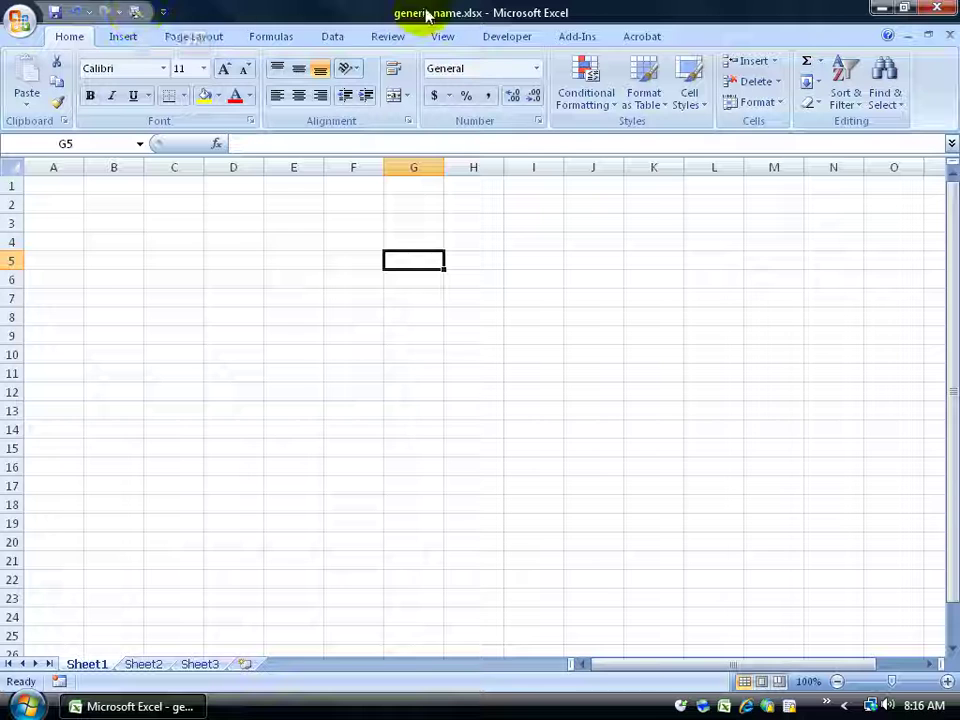
# Set the Save As file type to Excel 97-2003 Workbook (*.xls) for generic name, and cancel the save.
pyautogui.click(30, 37)
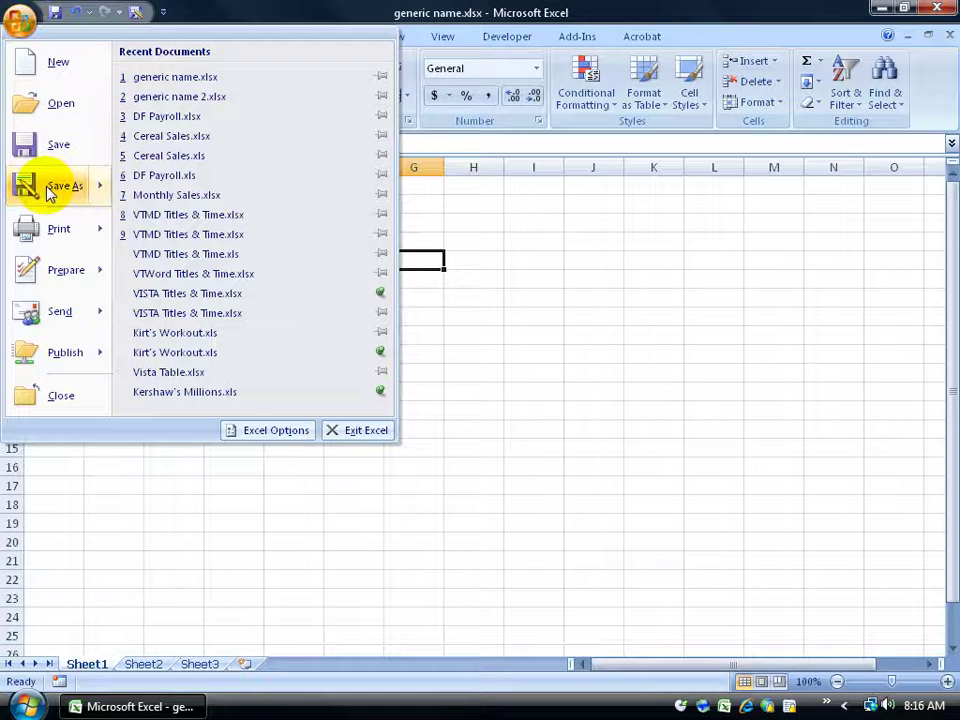
pyautogui.moveTo(50, 193)
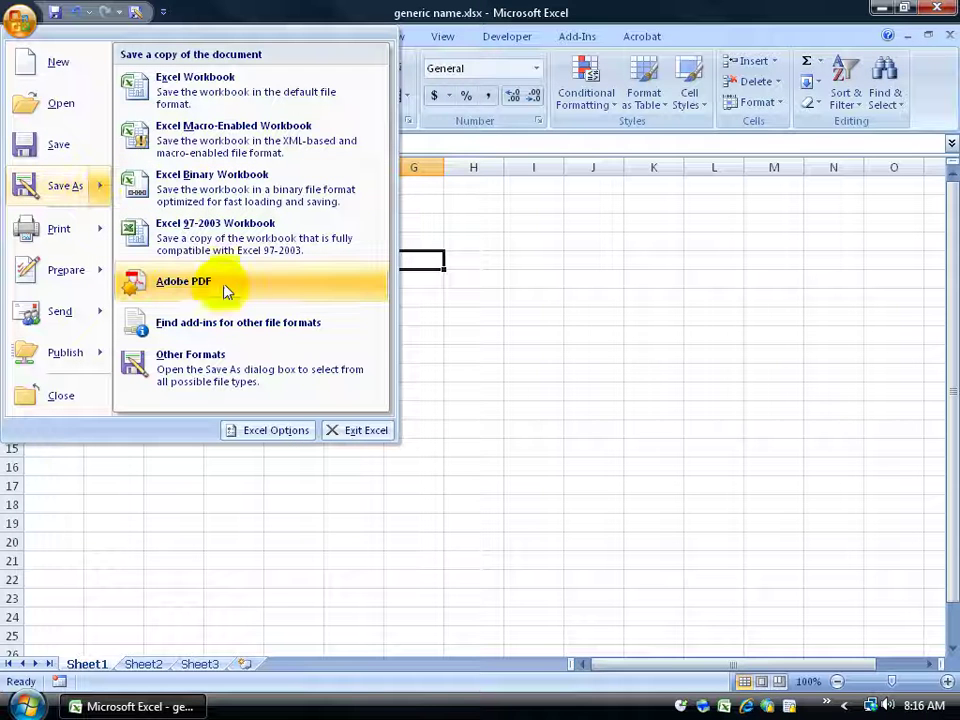
pyautogui.click(50, 194)
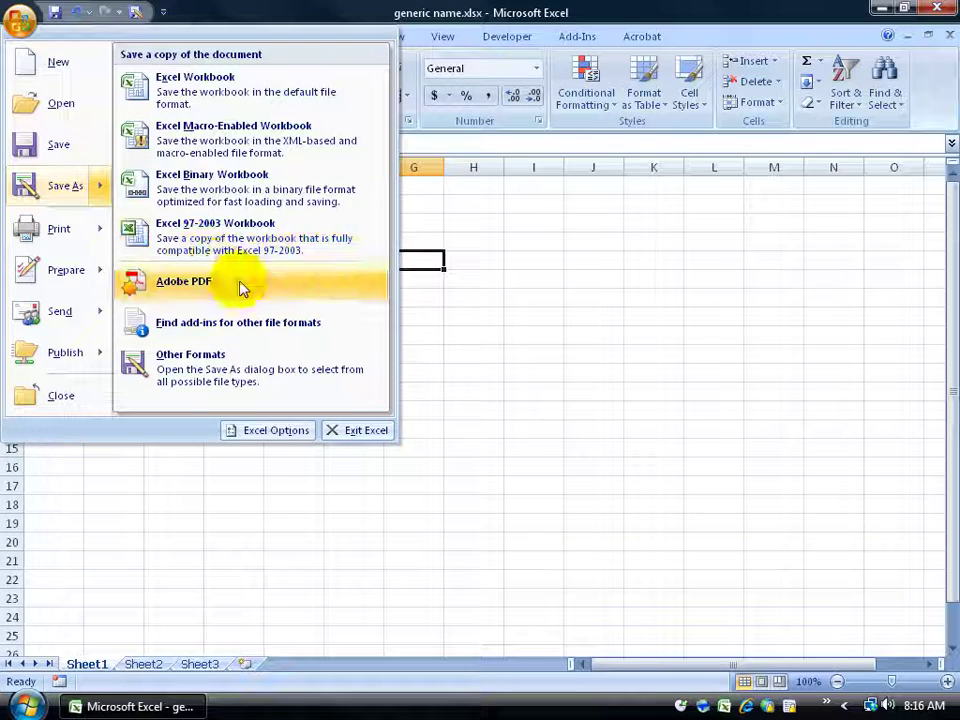
pyautogui.click(62, 185)
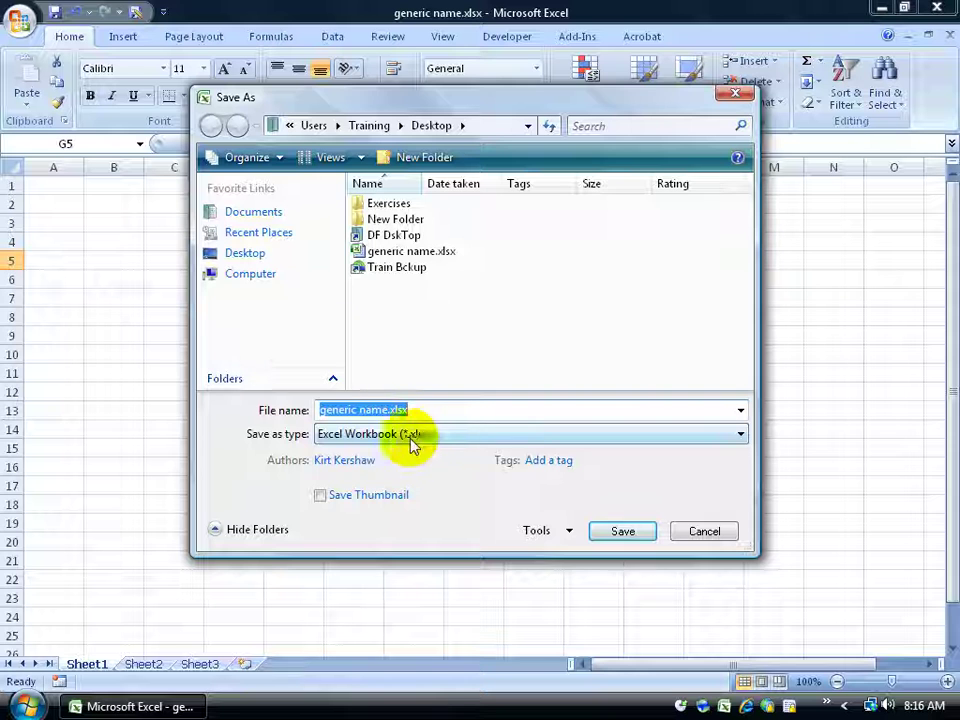
pyautogui.click(472, 440)
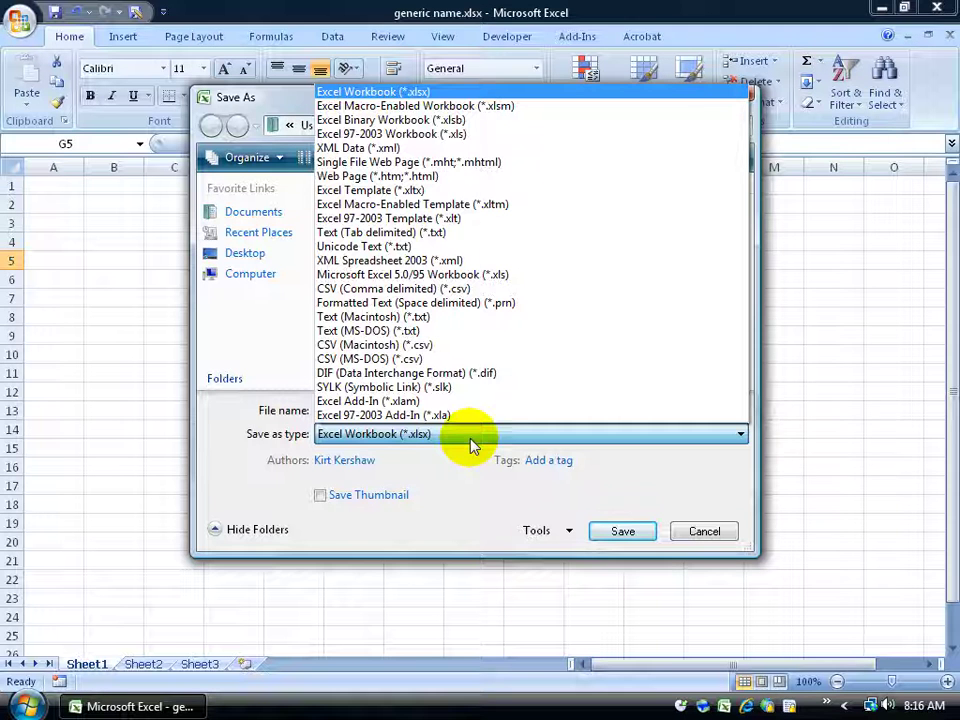
pyautogui.click(406, 136)
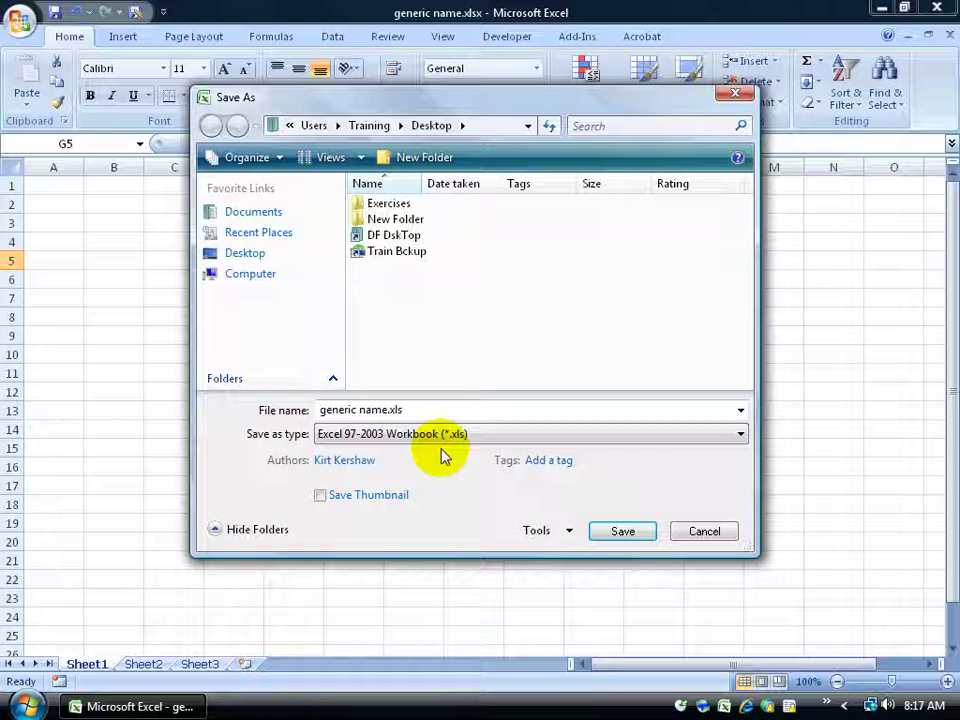
pyautogui.click(727, 539)
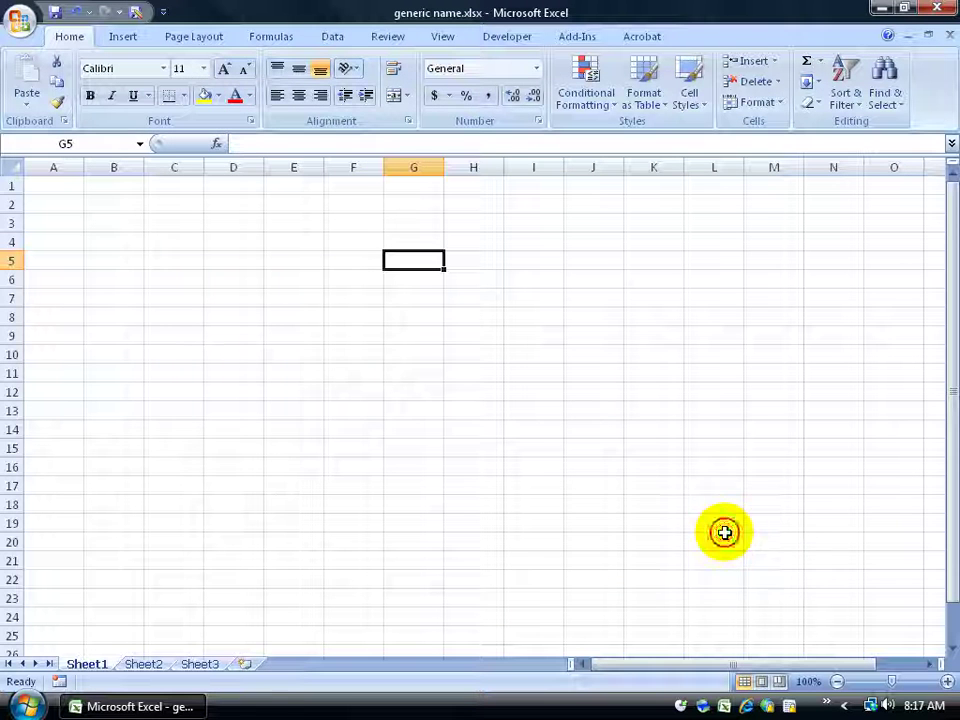
# Start saving a copy directly in Excel 97-2003 Workbook format and examine the other available file types.
pyautogui.click(18, 22)
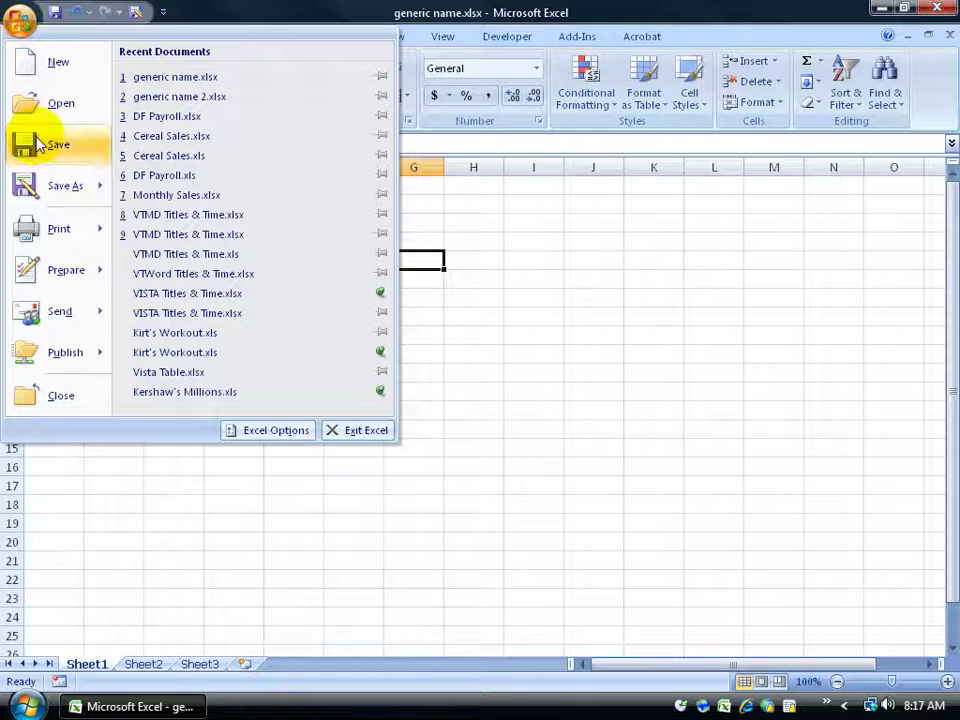
pyautogui.moveTo(44, 189)
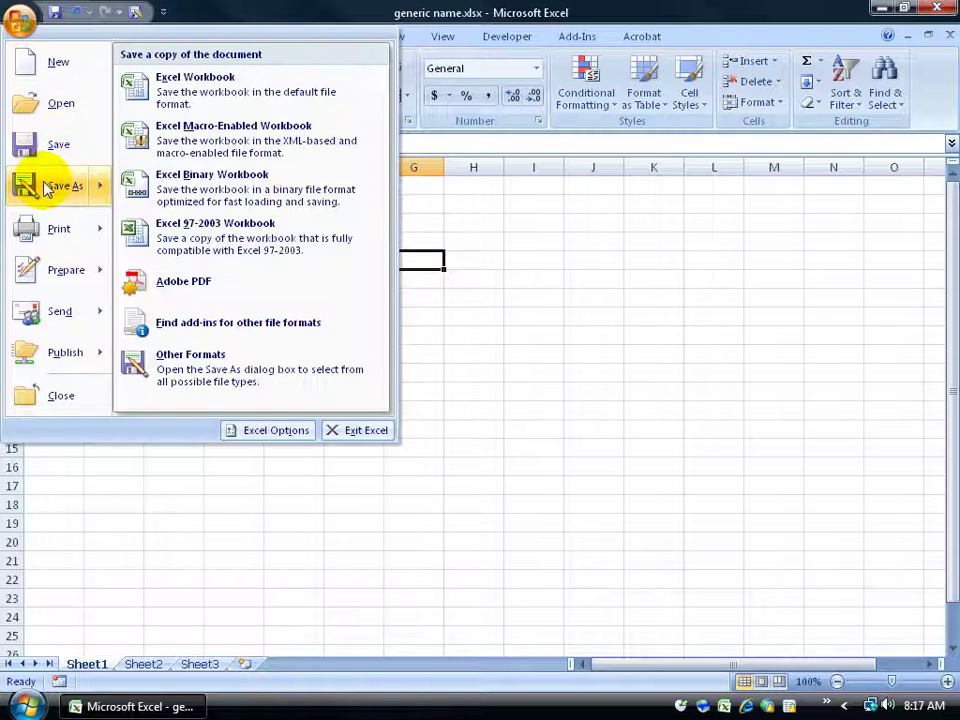
pyautogui.click(203, 240)
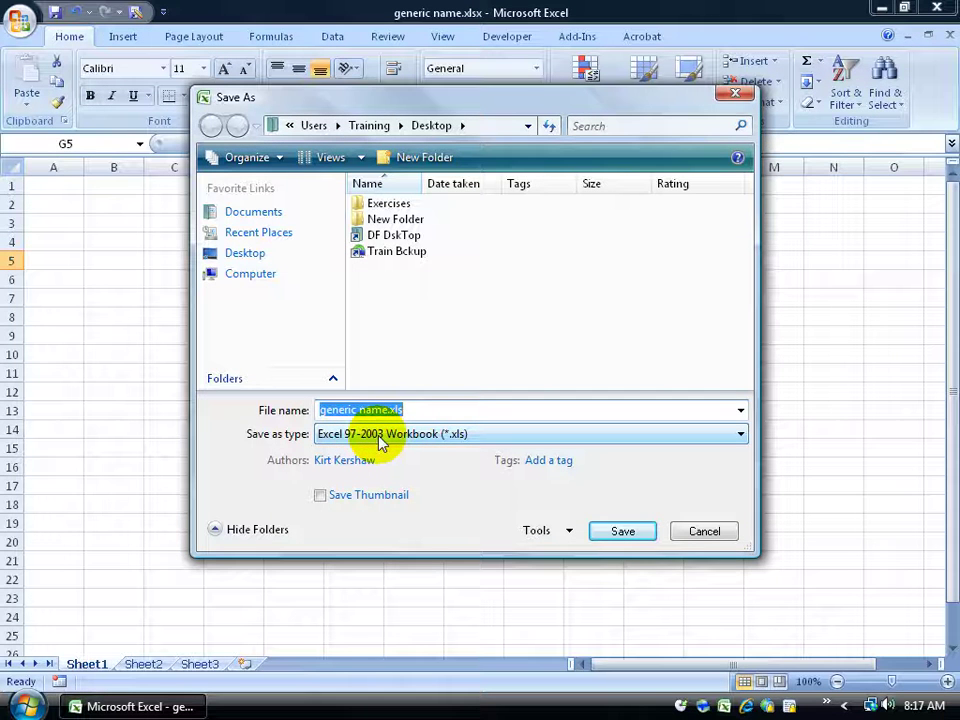
pyautogui.click(381, 441)
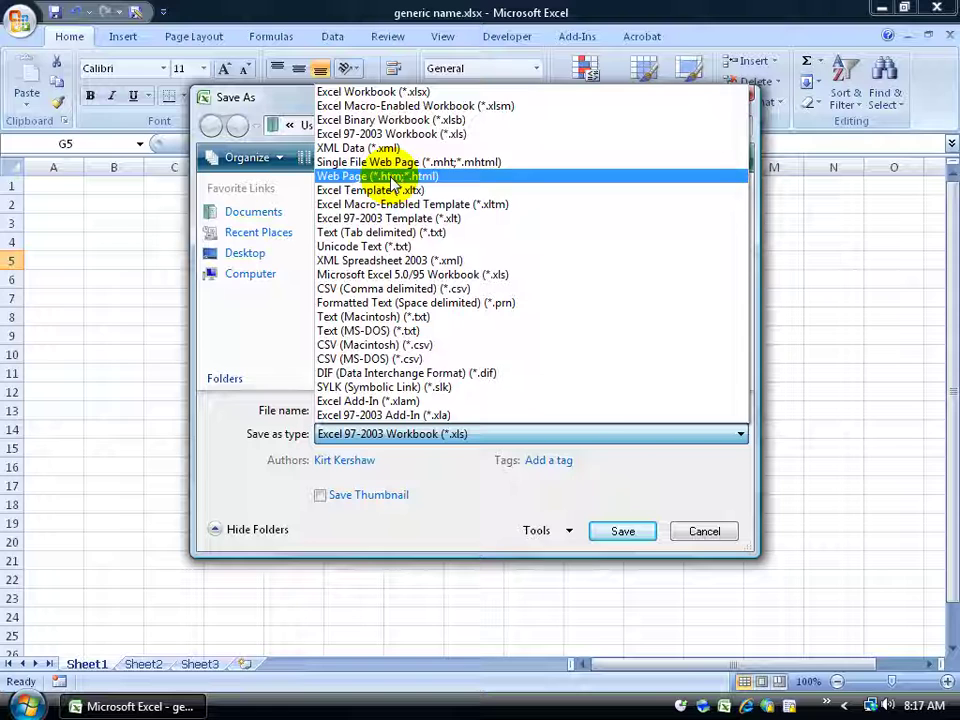
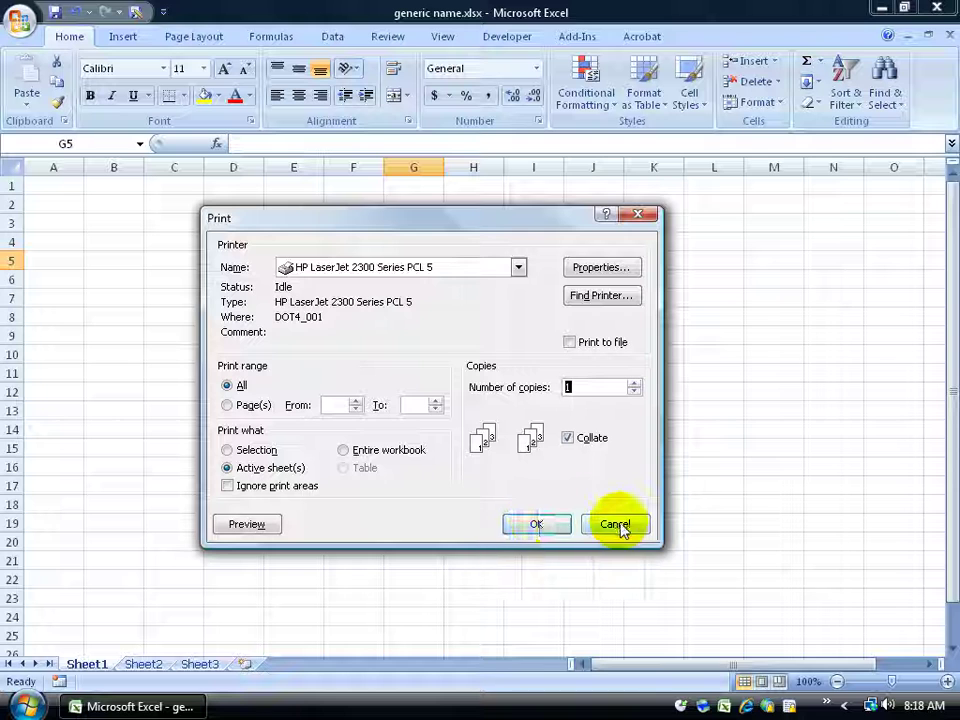
# Cancel printing the workbook and examine the available print commands.
pyautogui.click(615, 524)
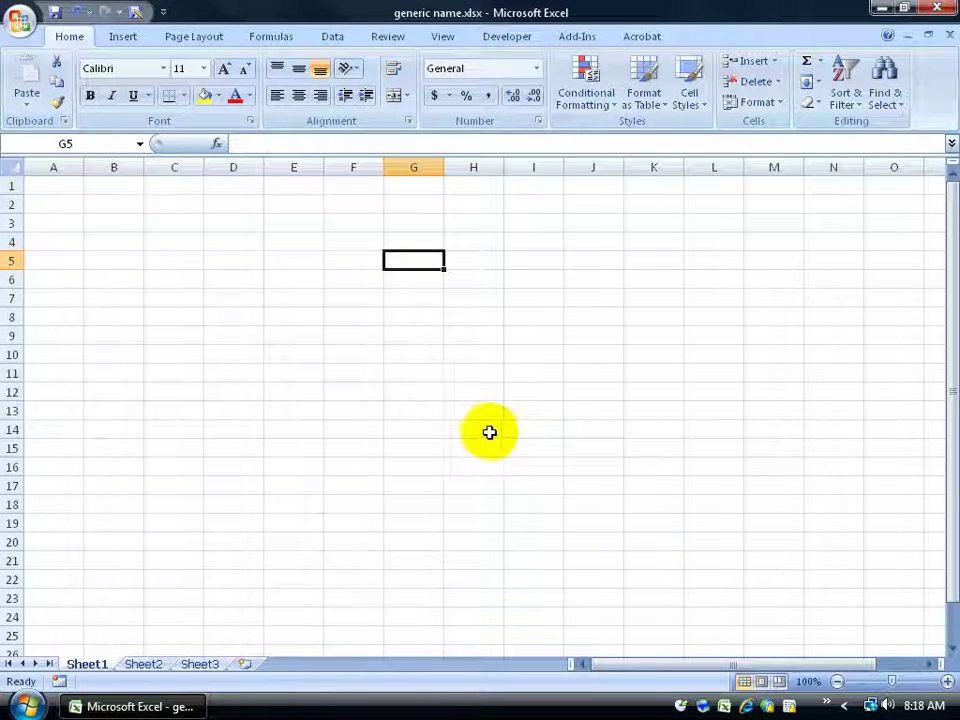
pyautogui.click(20, 22)
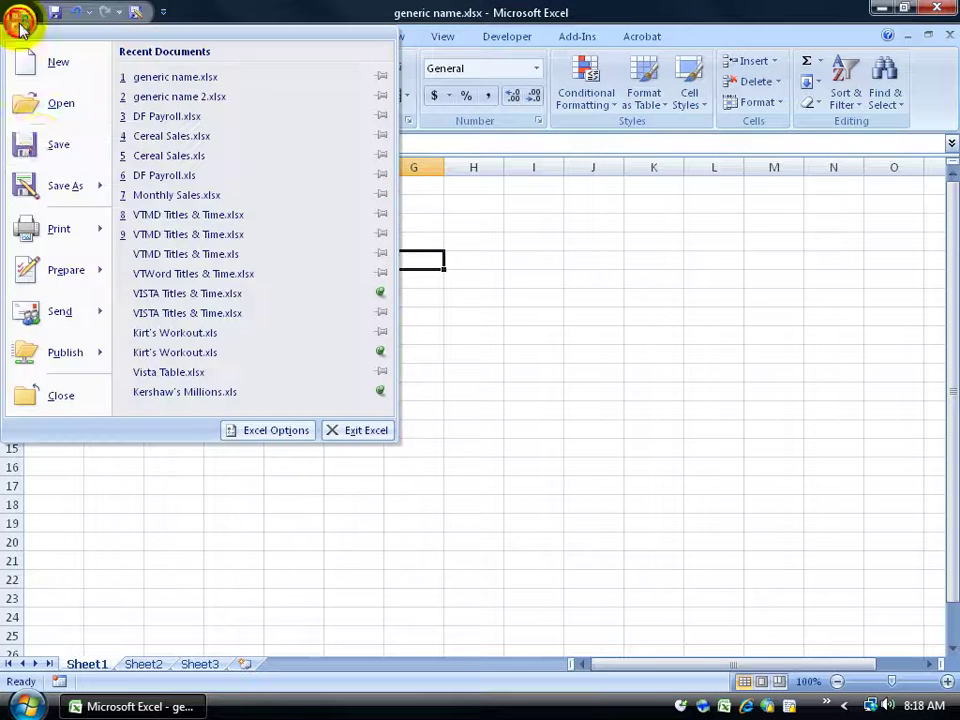
pyautogui.moveTo(50, 228)
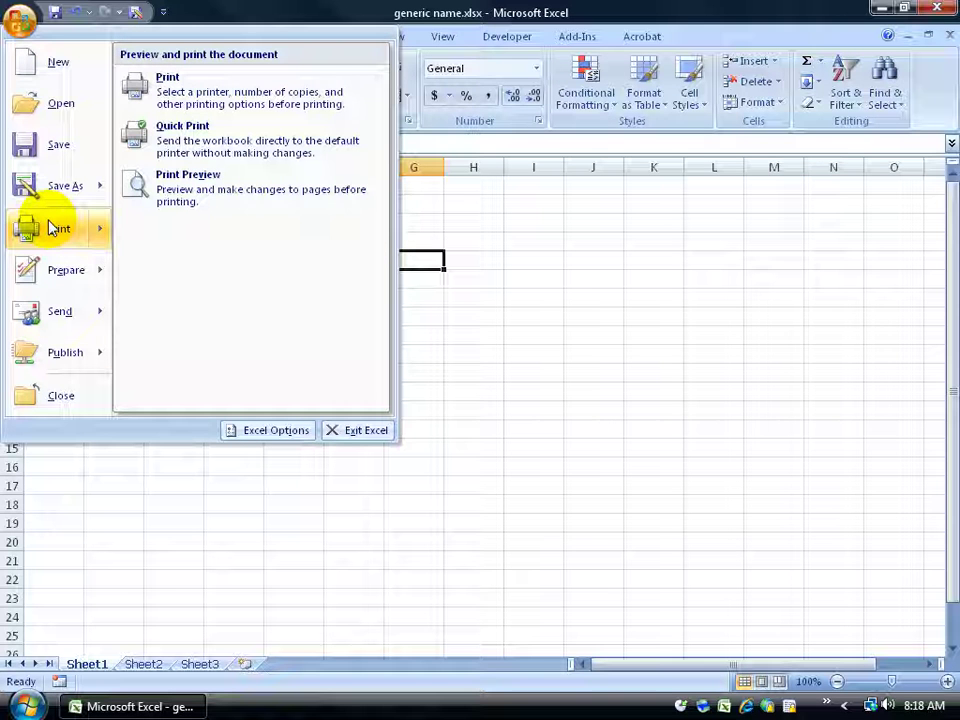
pyautogui.click(750, 341)
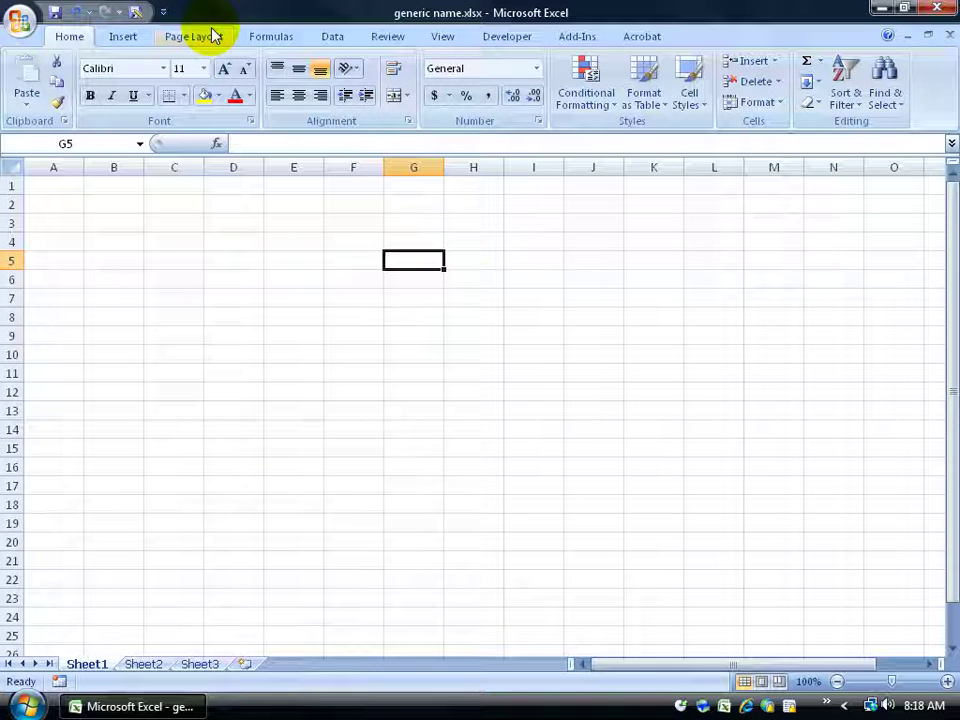
# Examine the Quick Access Toolbar's customization settings and close them without making changes.
pyautogui.rightClick(100, 14)
pyautogui.rightClick(80, 11)
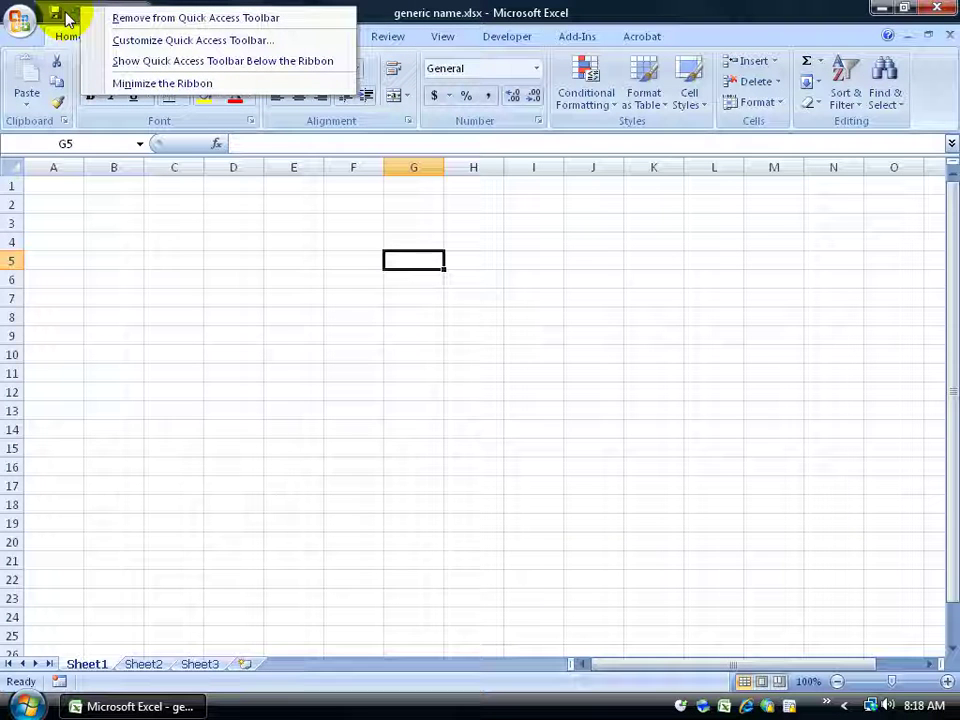
pyautogui.click(157, 45)
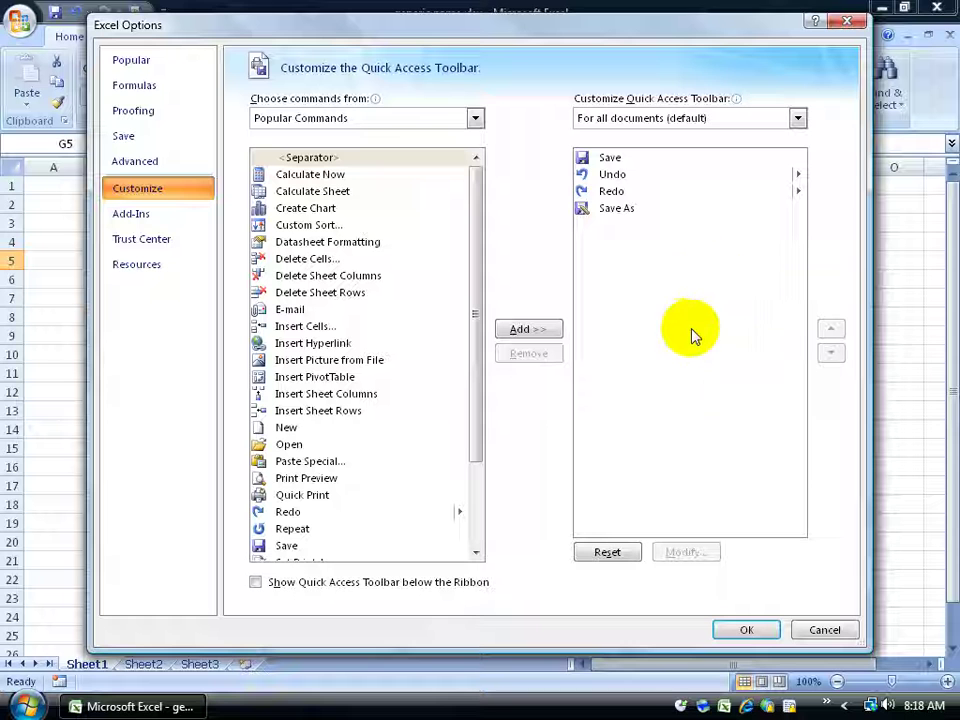
pyautogui.click(825, 630)
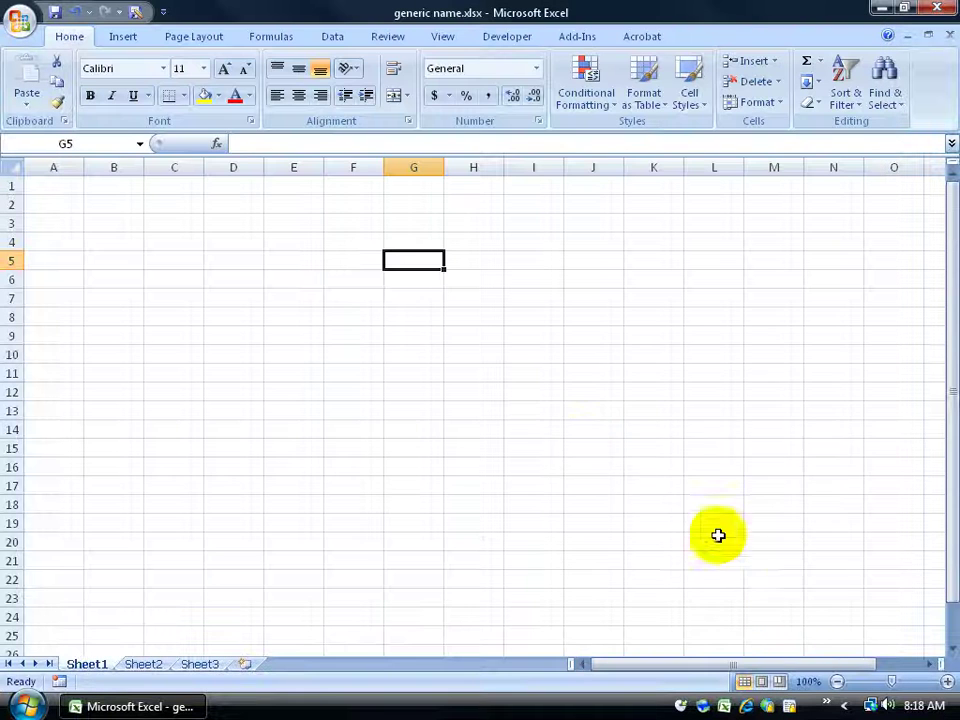
# Add Print Preview to the Quick Access Toolbar and try it on the empty Sheet1.
pyautogui.click(163, 13)
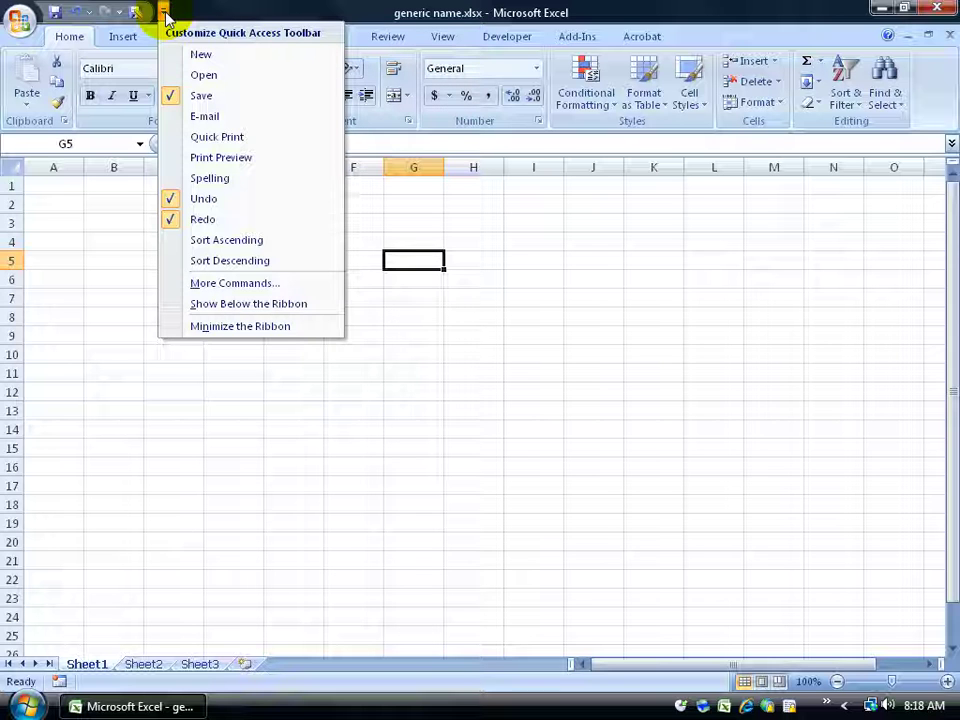
pyautogui.click(233, 162)
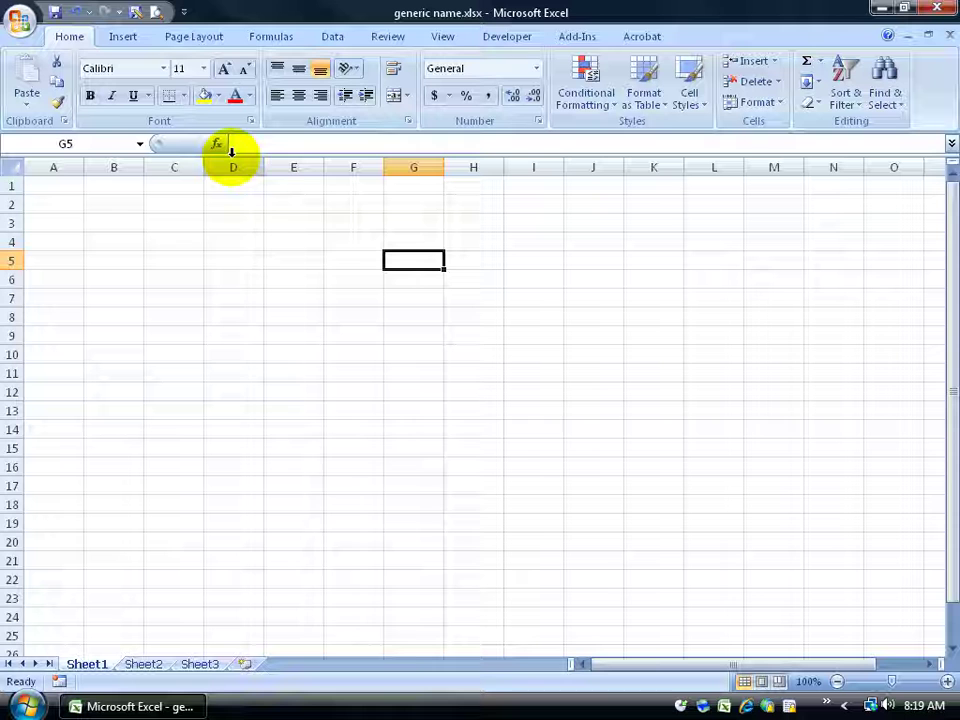
pyautogui.click(157, 14)
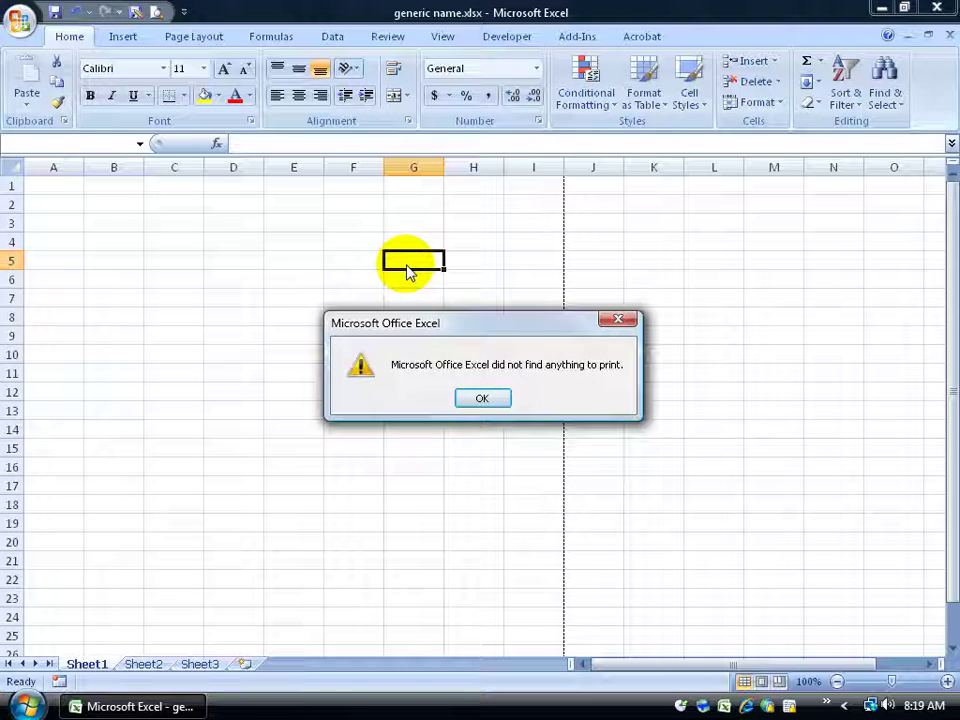
pyautogui.click(482, 399)
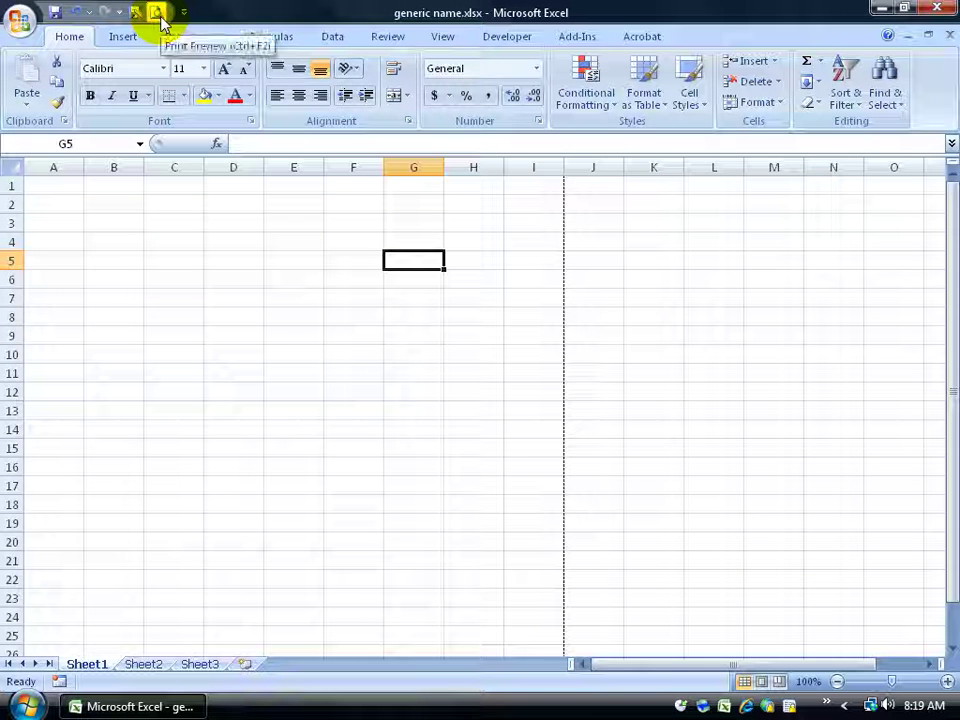
# Check the available print commands and add Quick Print to the Quick Access Toolbar.
pyautogui.click(22, 22)
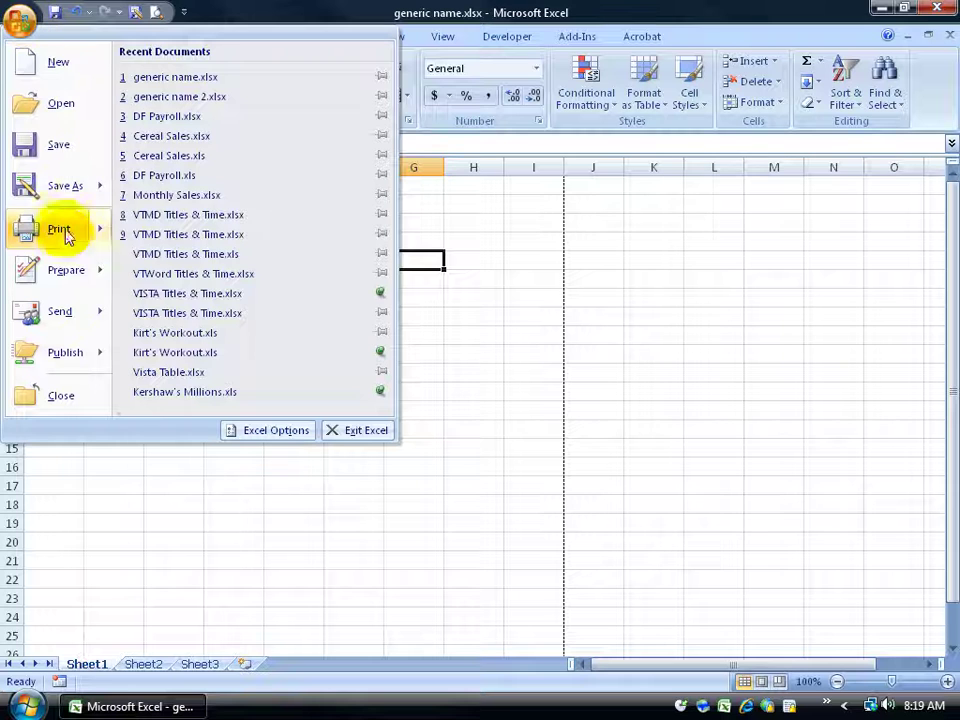
pyautogui.moveTo(64, 232)
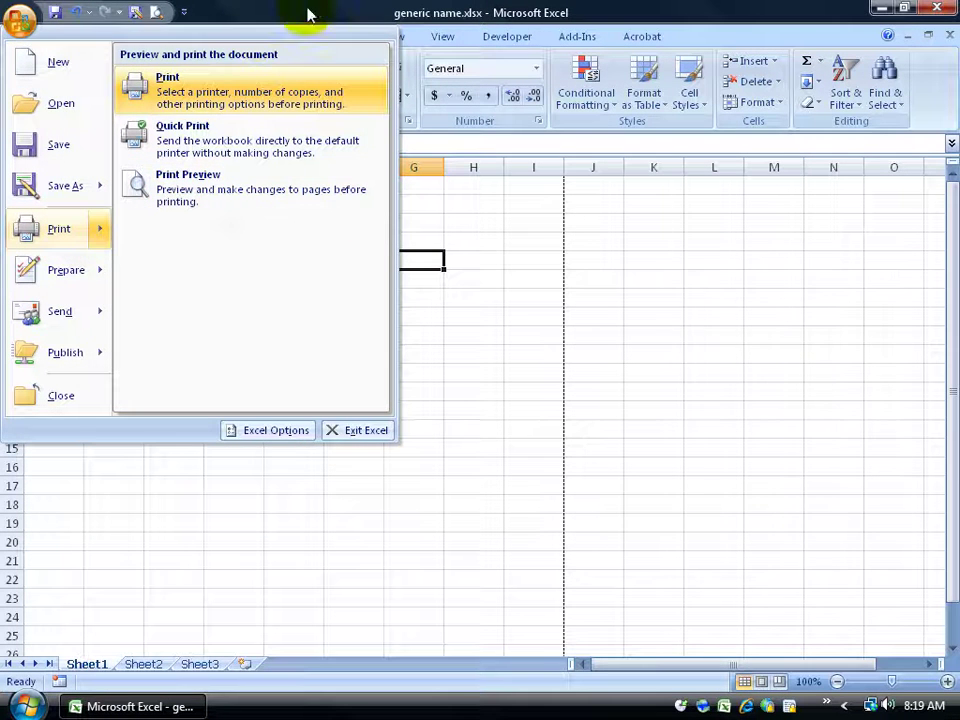
pyautogui.click(703, 264)
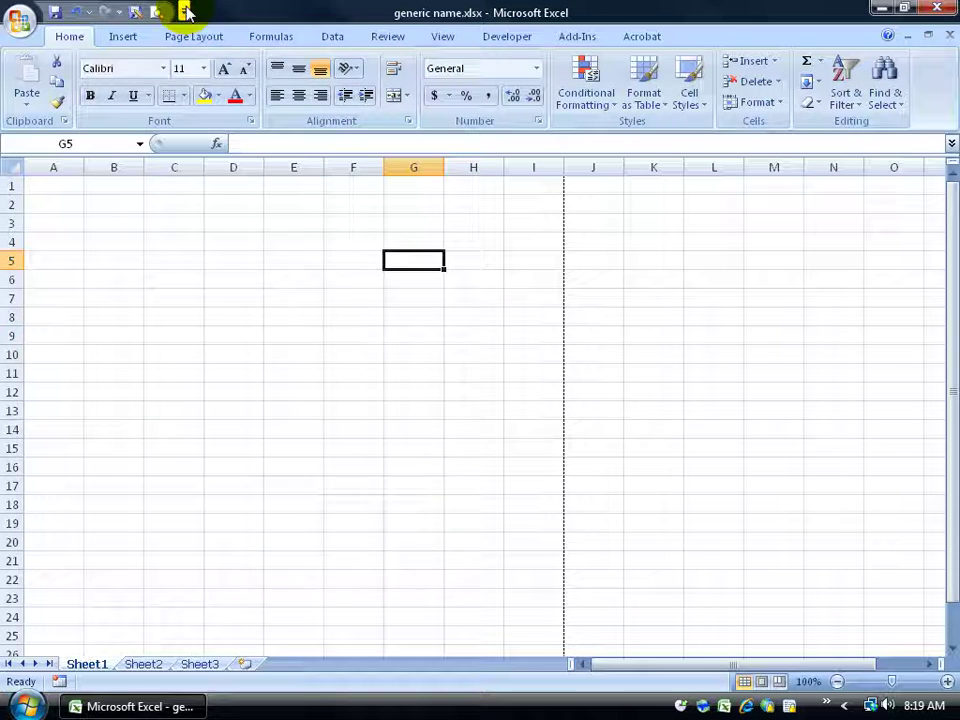
pyautogui.click(184, 12)
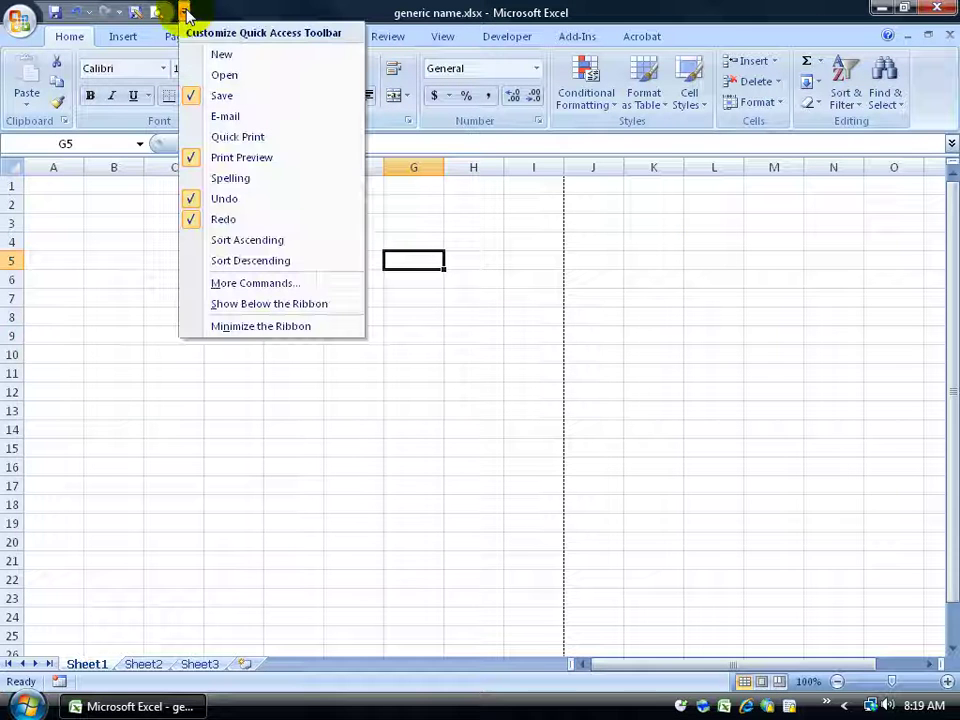
pyautogui.click(256, 139)
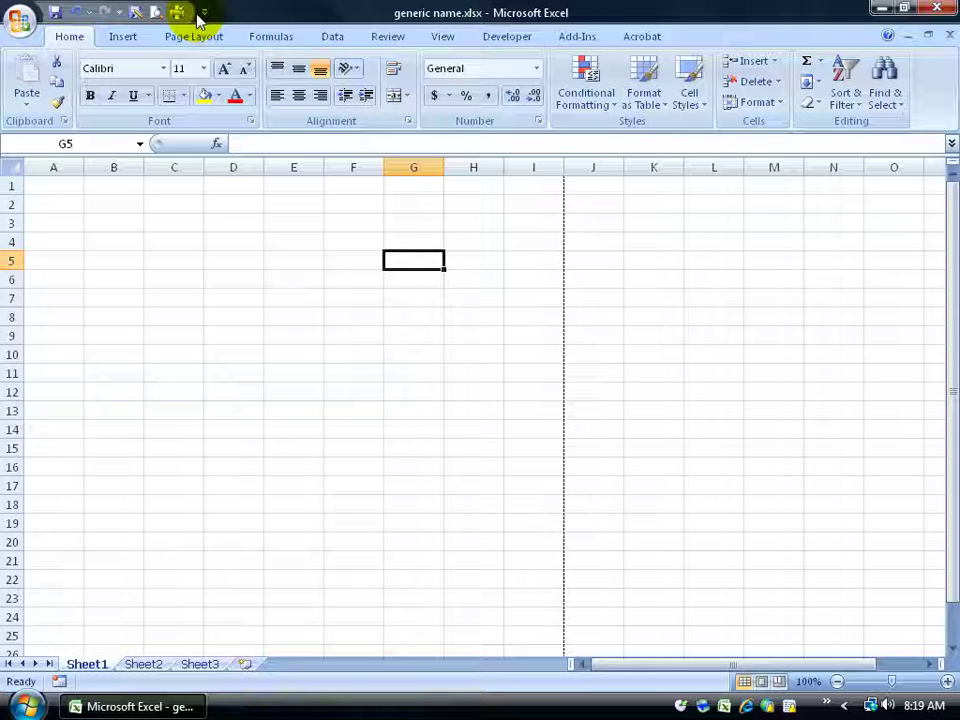
pyautogui.rightClick(112, 16)
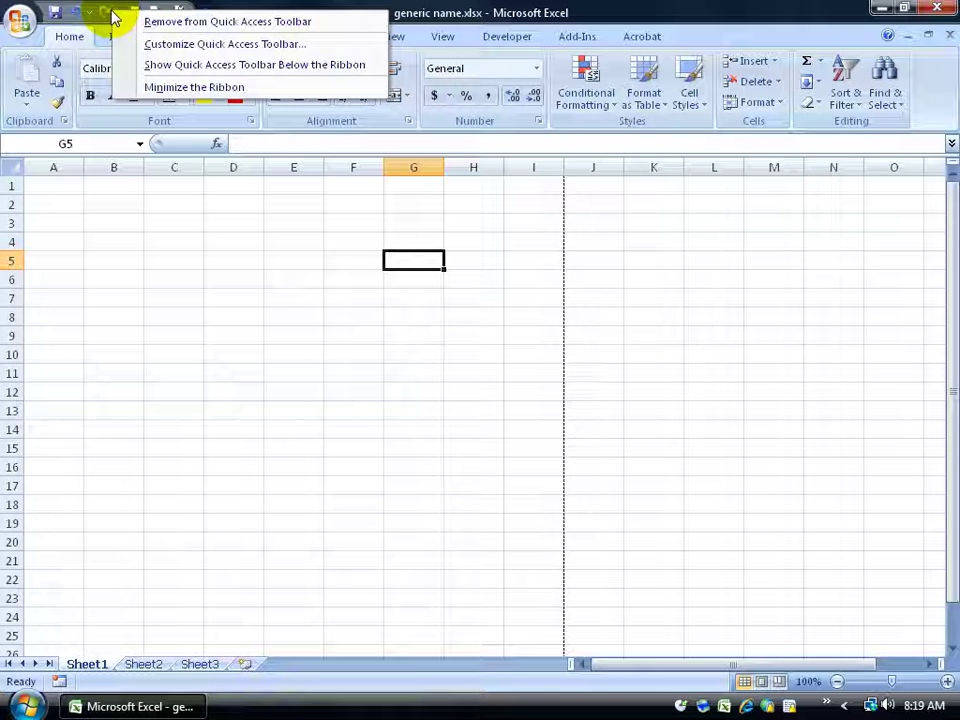
pyautogui.click(180, 46)
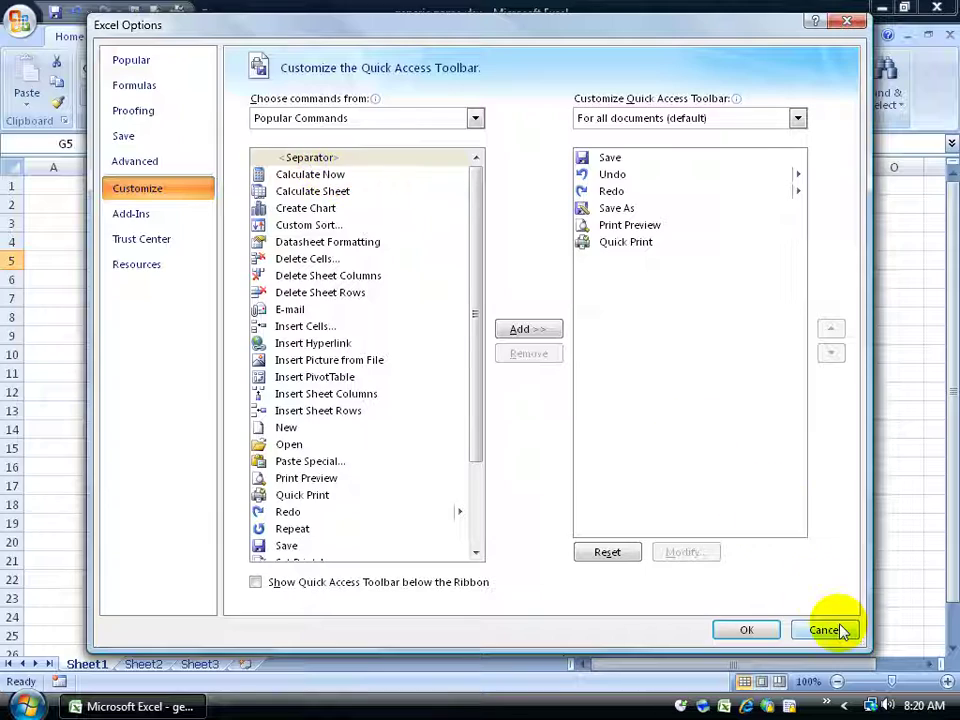
pyautogui.click(826, 630)
# Add the Print command from the All Commands list to the Quick Access Toolbar, placed after Quick Print.
pyautogui.click(204, 12)
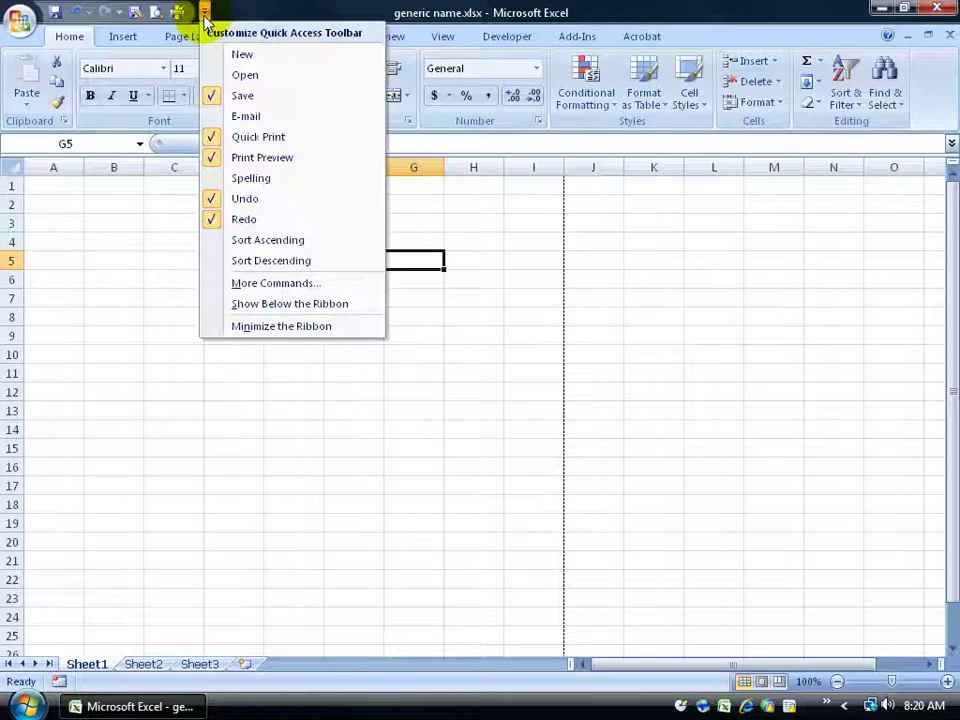
pyautogui.click(250, 284)
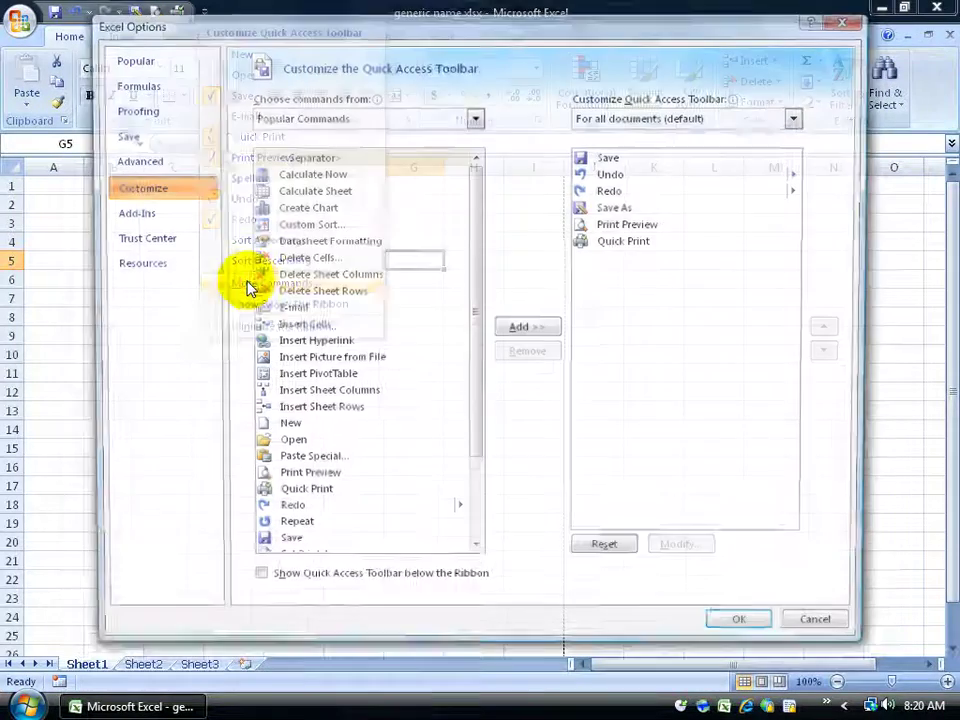
pyautogui.moveTo(477, 214); pyautogui.dragTo(474, 319)
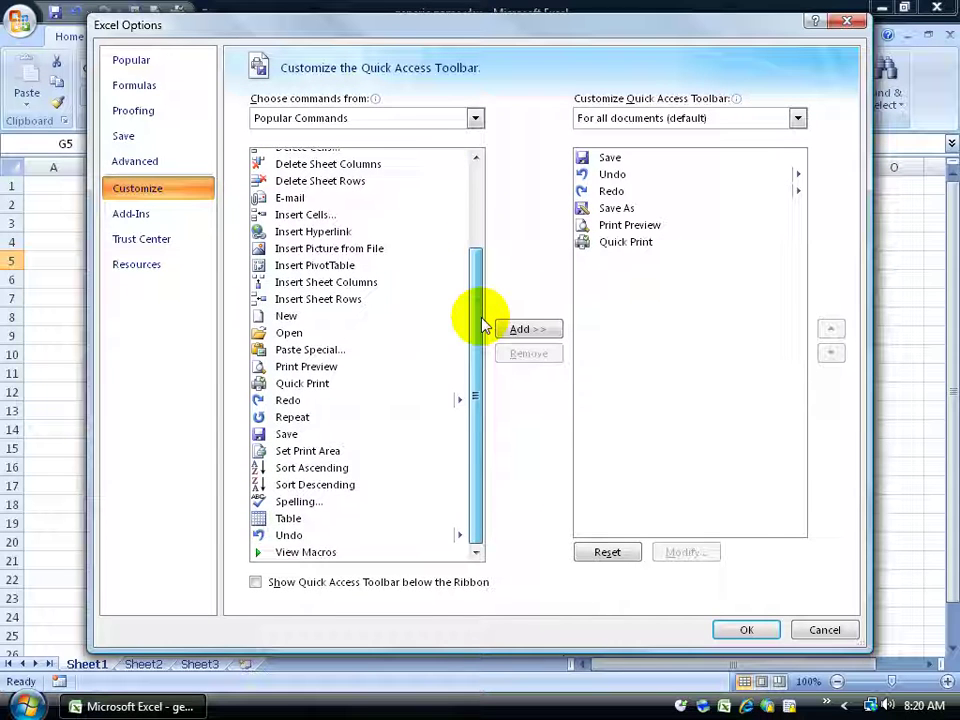
pyautogui.click(475, 119)
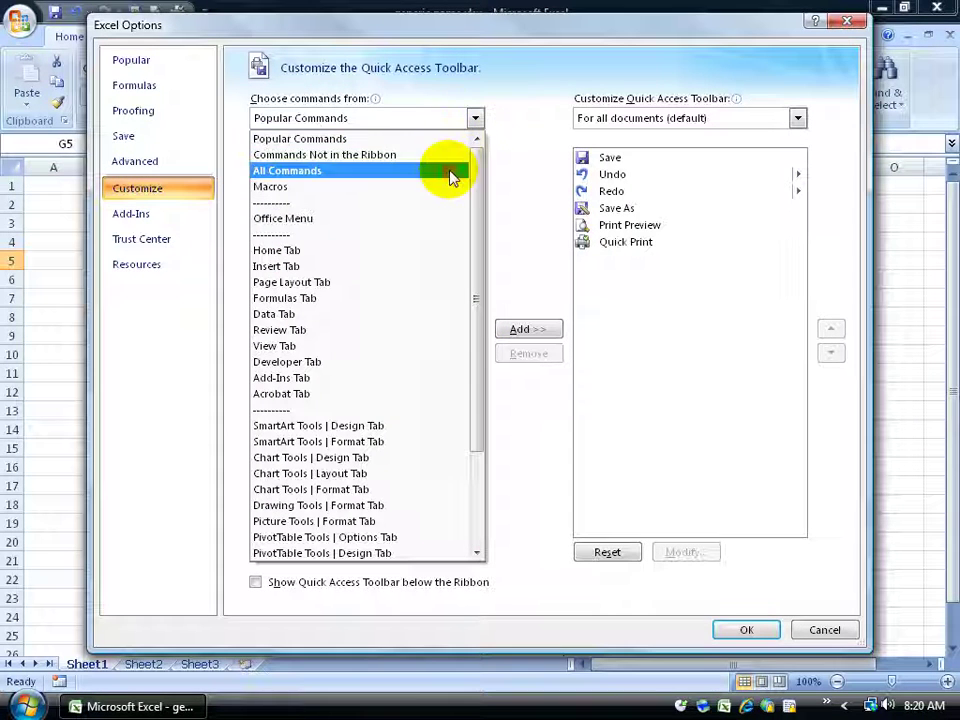
pyautogui.click(452, 171)
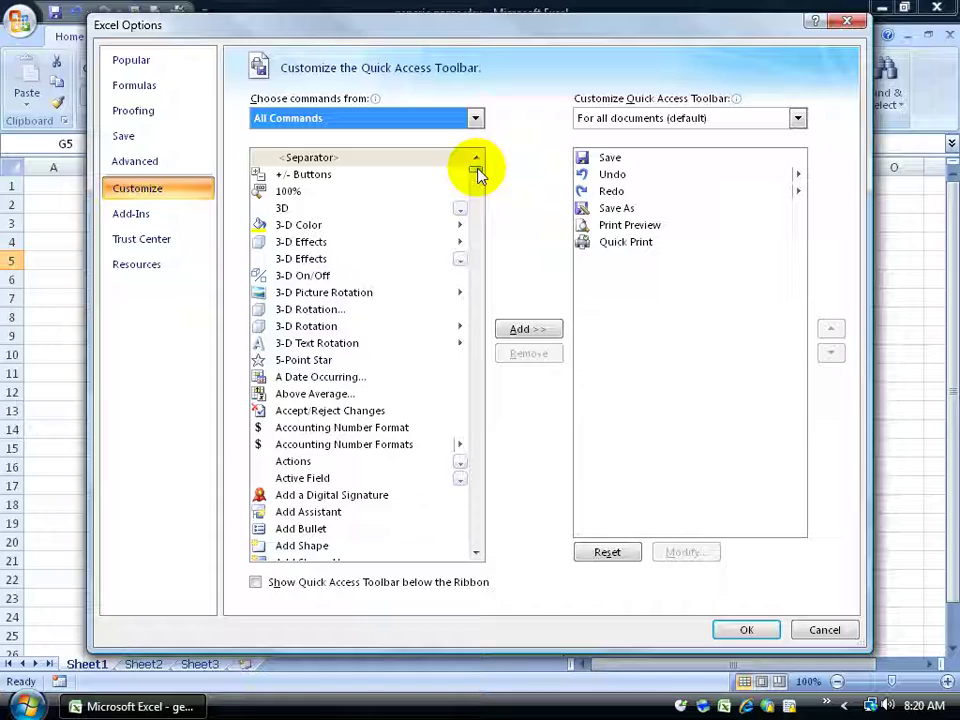
pyautogui.moveTo(477, 172); pyautogui.dragTo(477, 428)
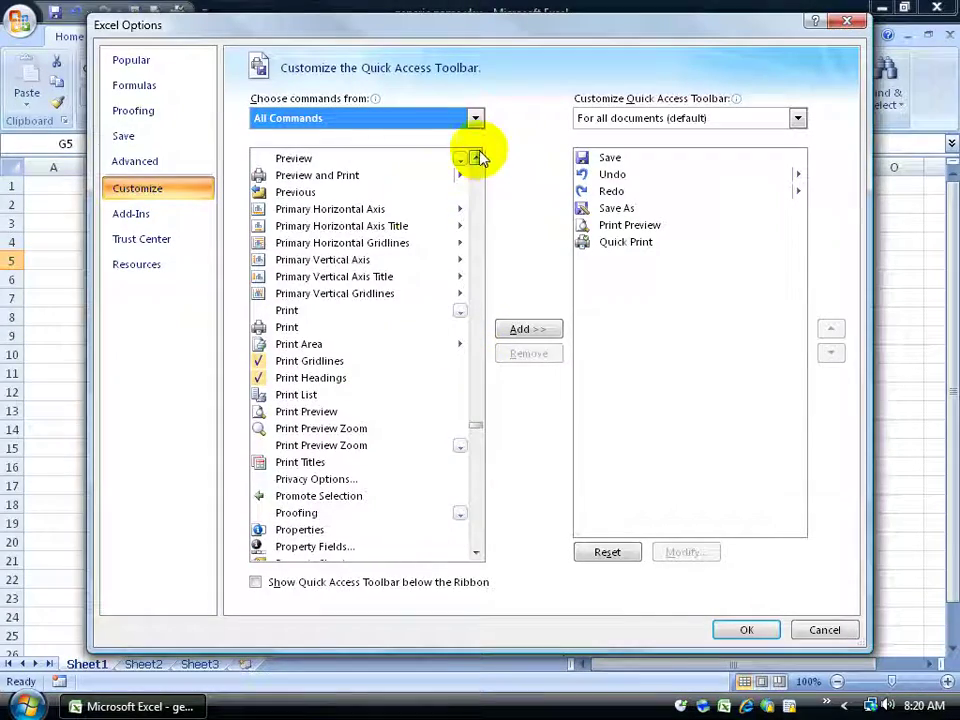
pyautogui.click(286, 328)
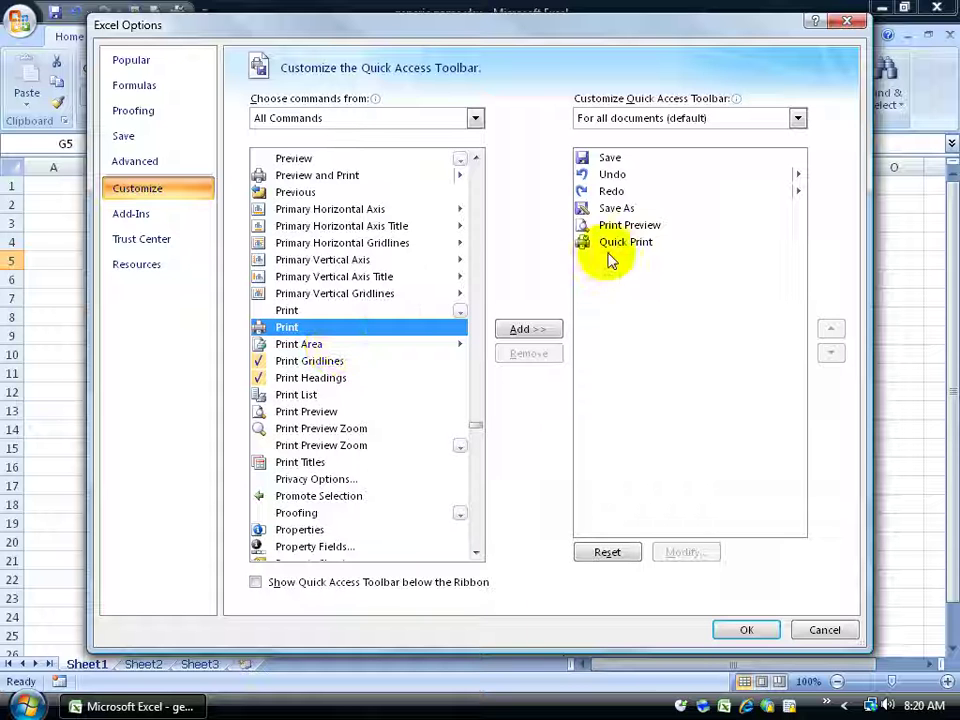
pyautogui.doubleClick(284, 330)
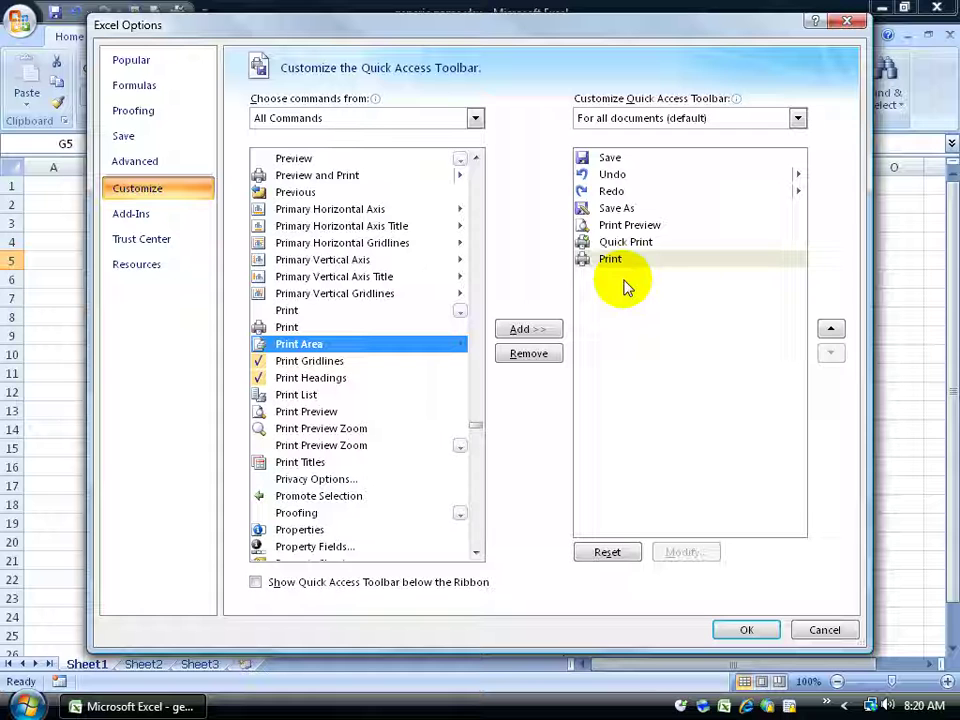
pyautogui.click(830, 328)
pyautogui.click(831, 354)
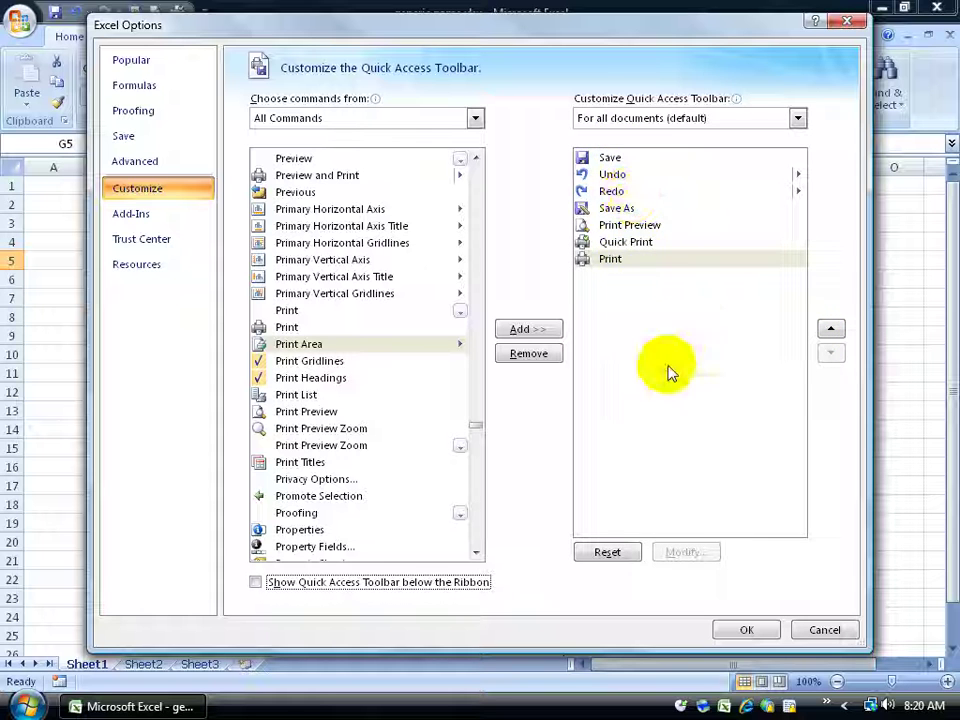
pyautogui.click(741, 628)
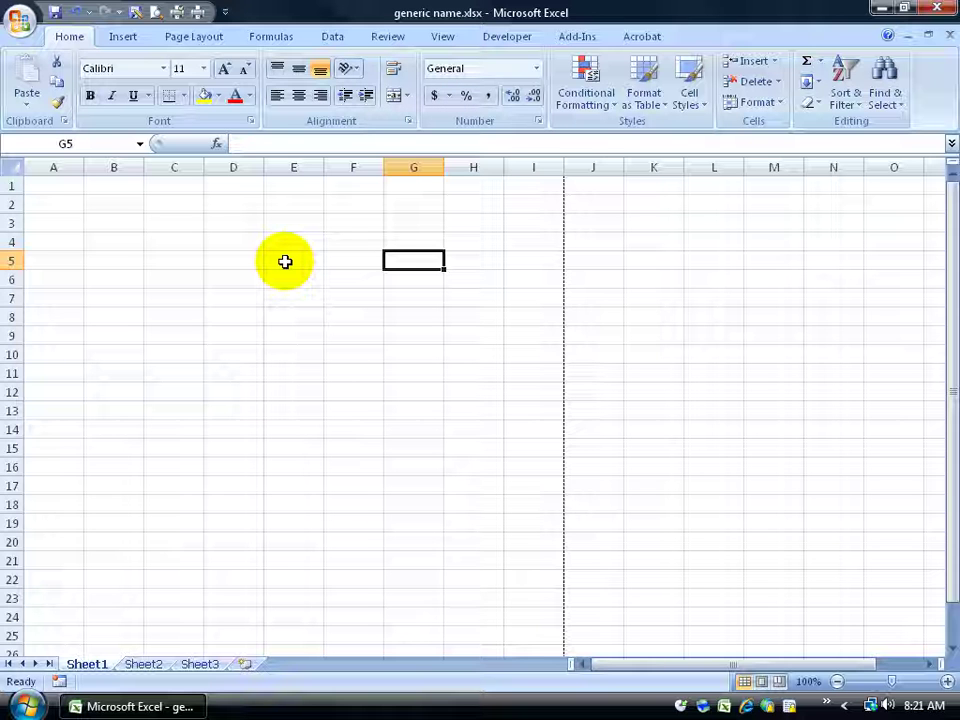
# Check the new Print command's settings without printing, and remove Quick Print from the Quick Access Toolbar.
pyautogui.click(199, 13)
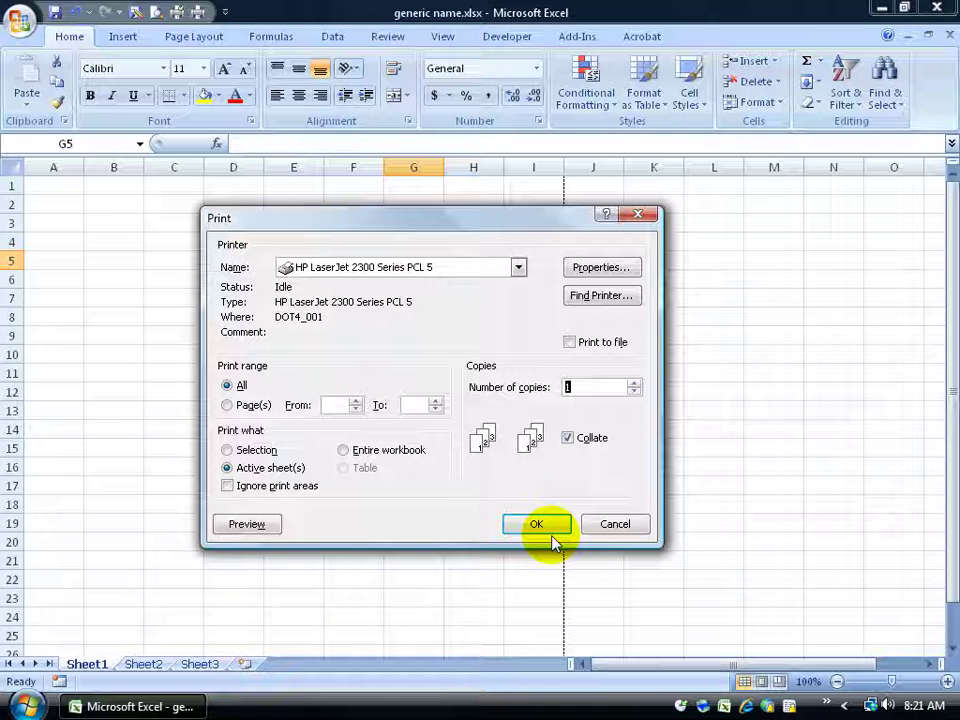
pyautogui.click(612, 528)
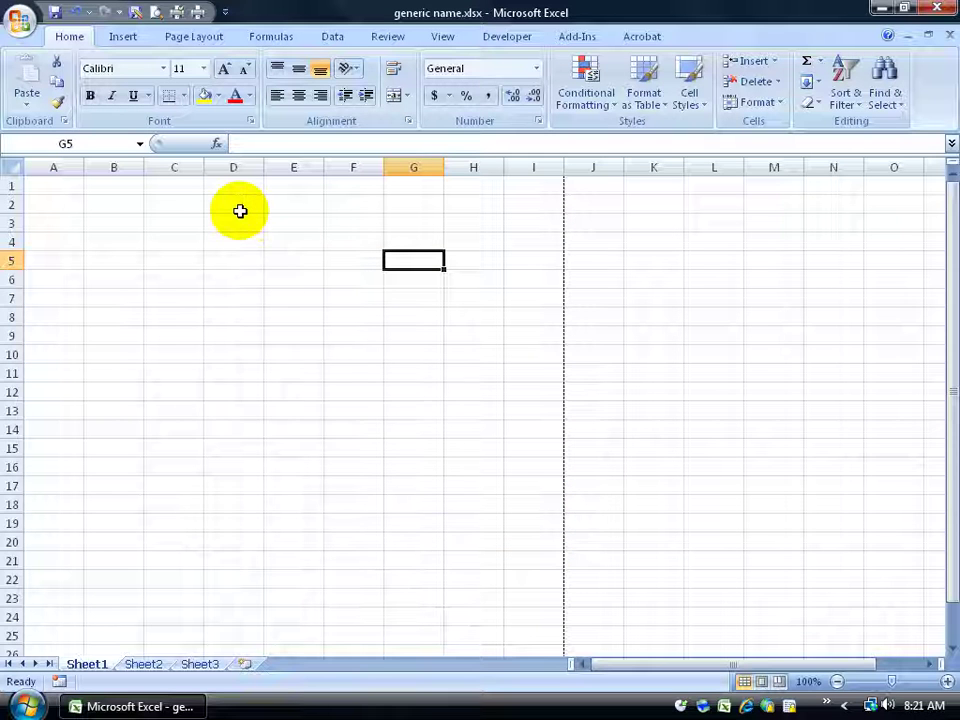
pyautogui.rightClick(178, 16)
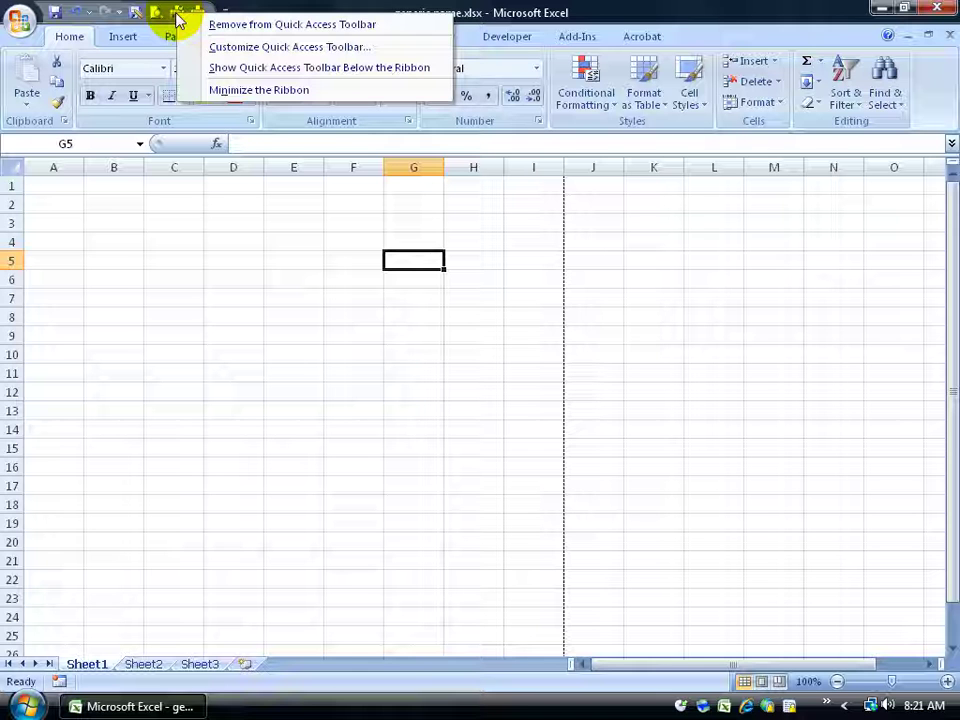
pyautogui.click(273, 26)
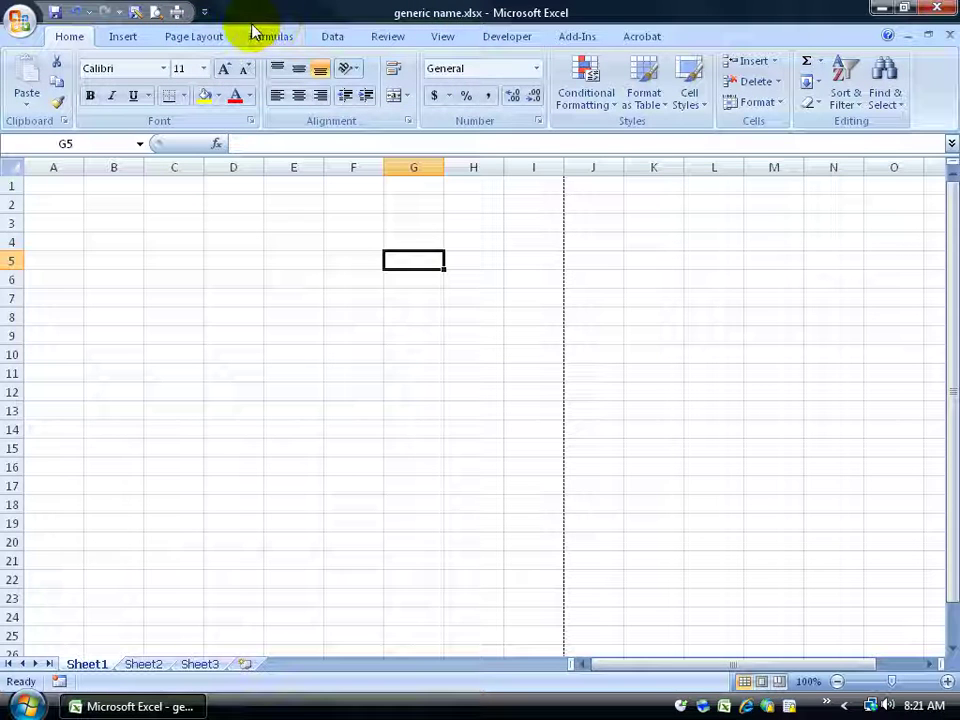
# Examine the customization options for the Redo and Save As commands on the Quick Access Toolbar without changing anything.
pyautogui.rightClick(106, 14)
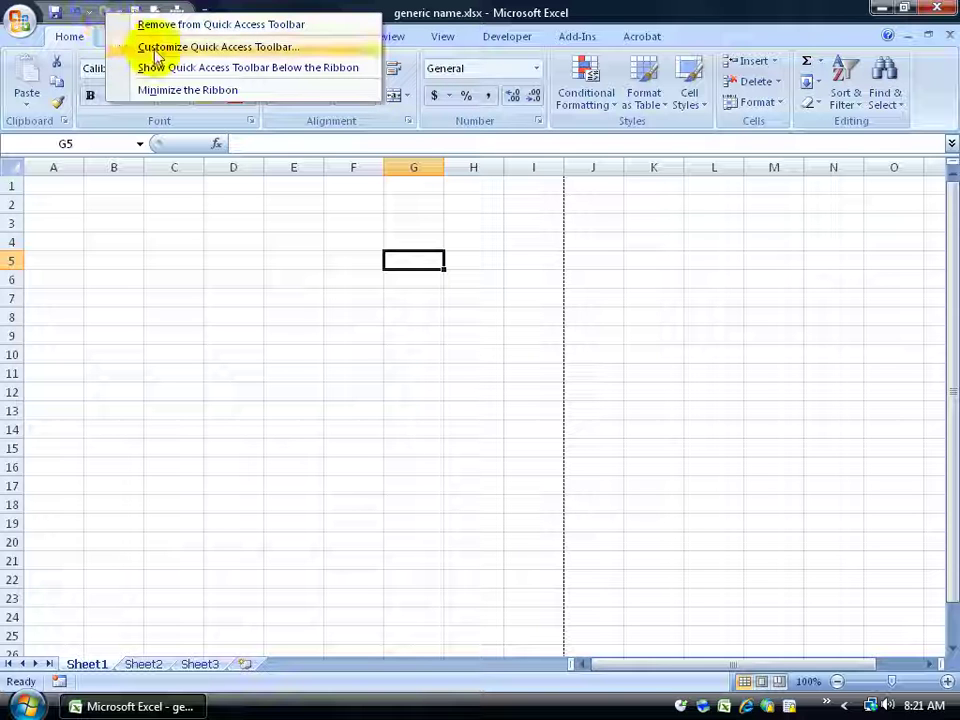
pyautogui.press('Escape')
pyautogui.rightClick(135, 17)
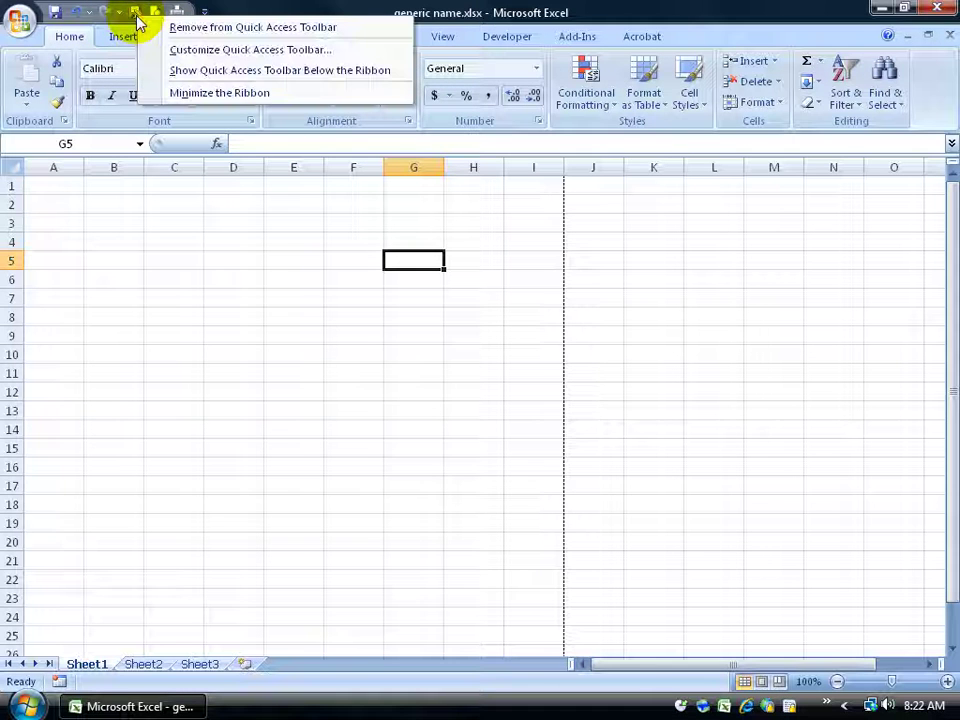
pyautogui.click(651, 298)
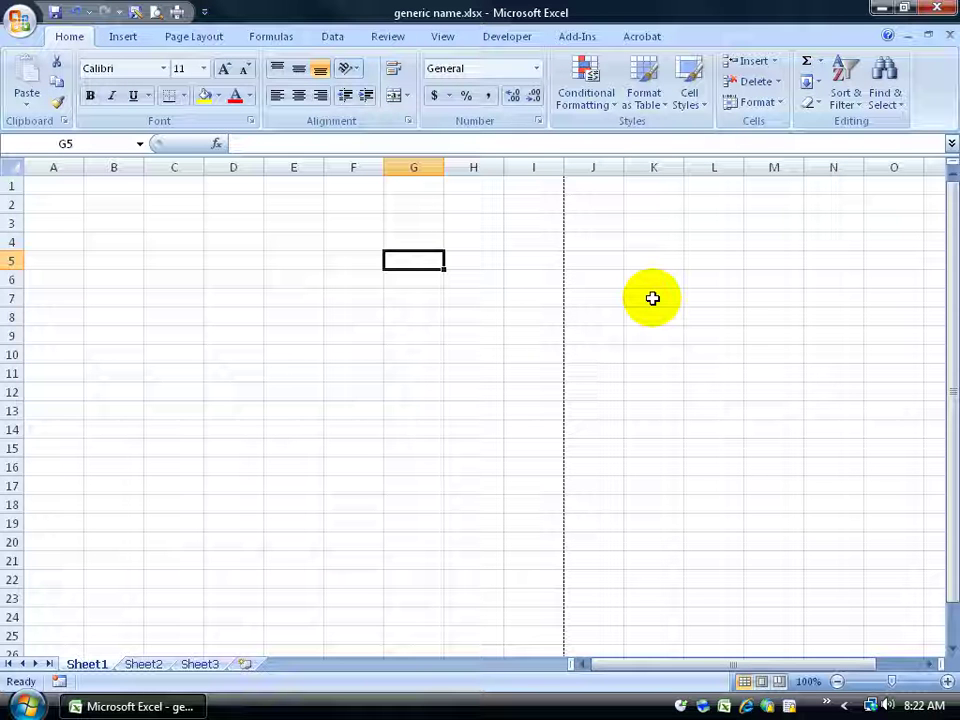